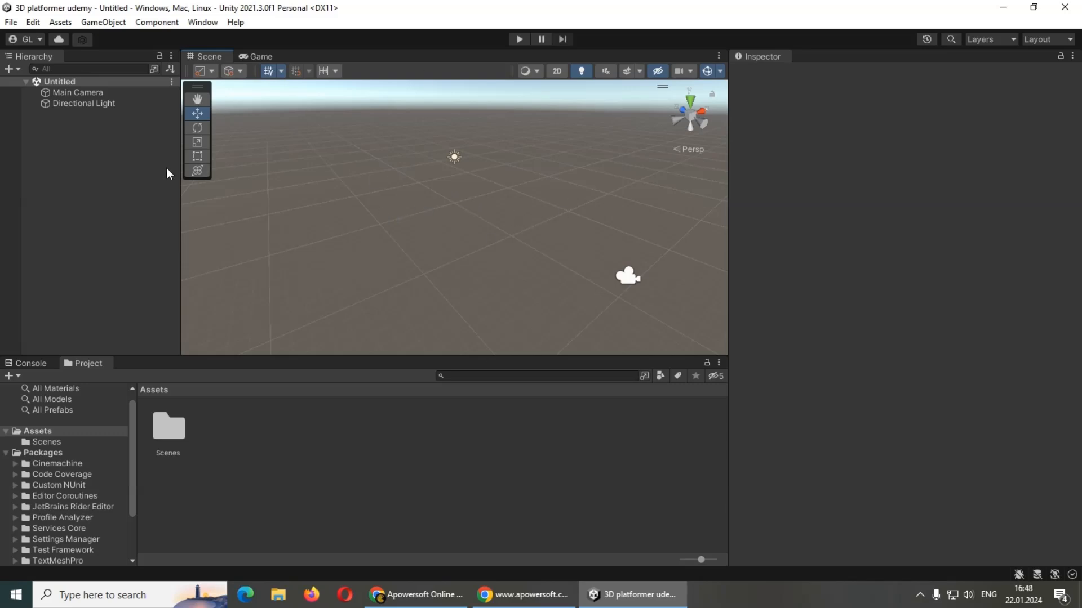
# Add a 3D plane object to the scene
pyautogui.scroll(-3, 463, 140)
pyautogui.scroll(5, 457, 149)
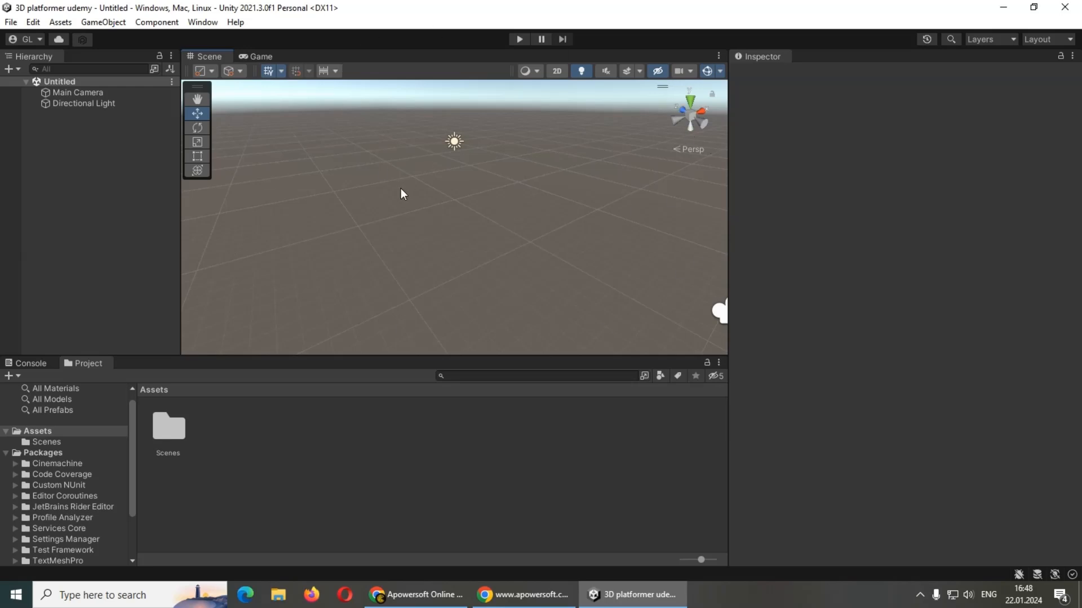
pyautogui.rightClick(46, 138)
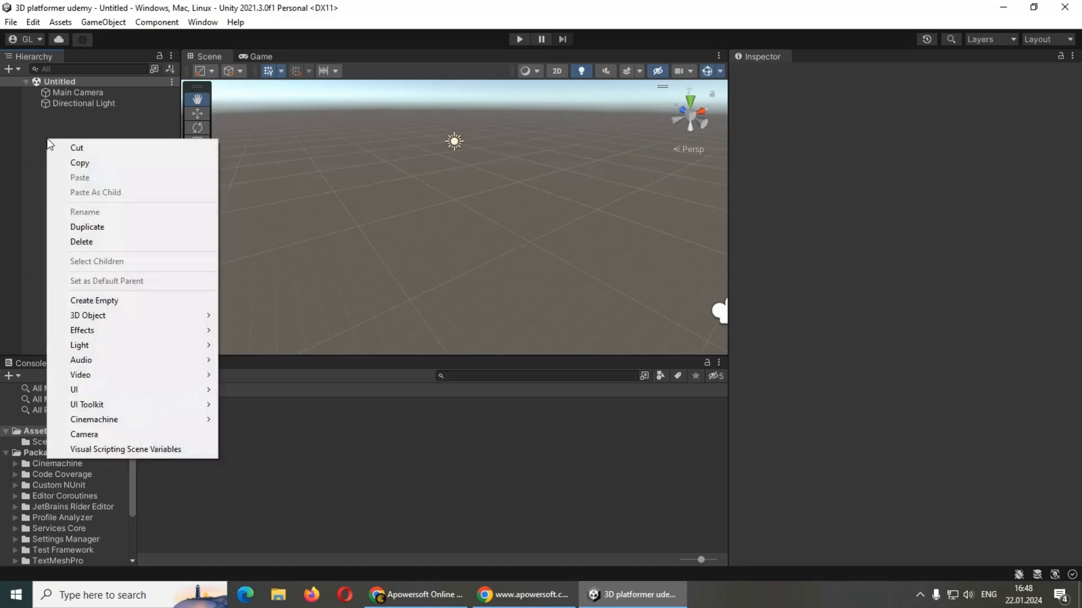
pyautogui.click(32, 123)
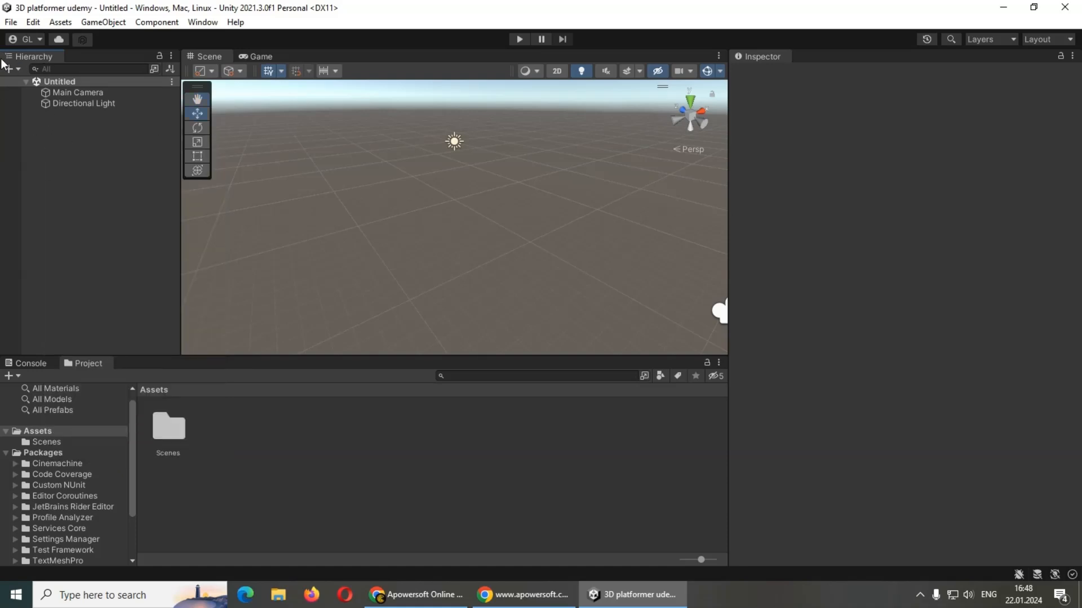
pyautogui.rightClick(68, 147)
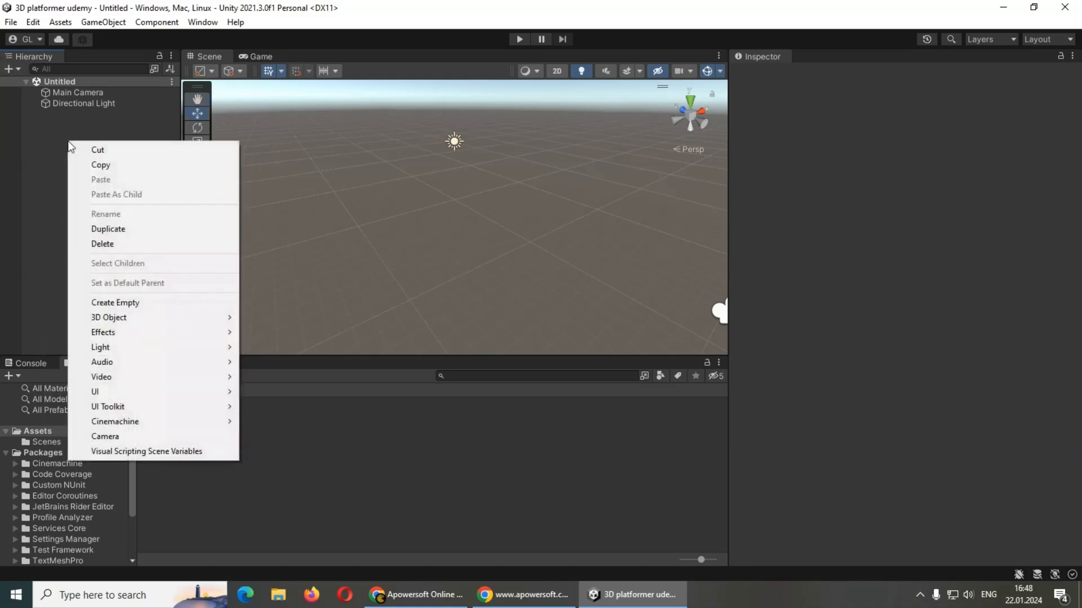
pyautogui.moveTo(132, 319)
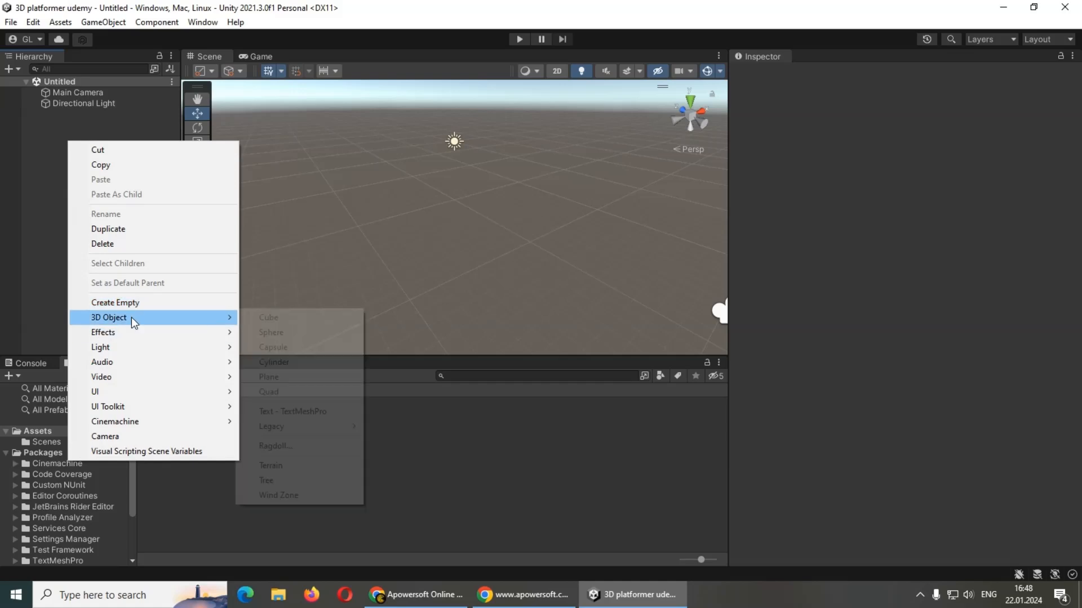
pyautogui.click(287, 378)
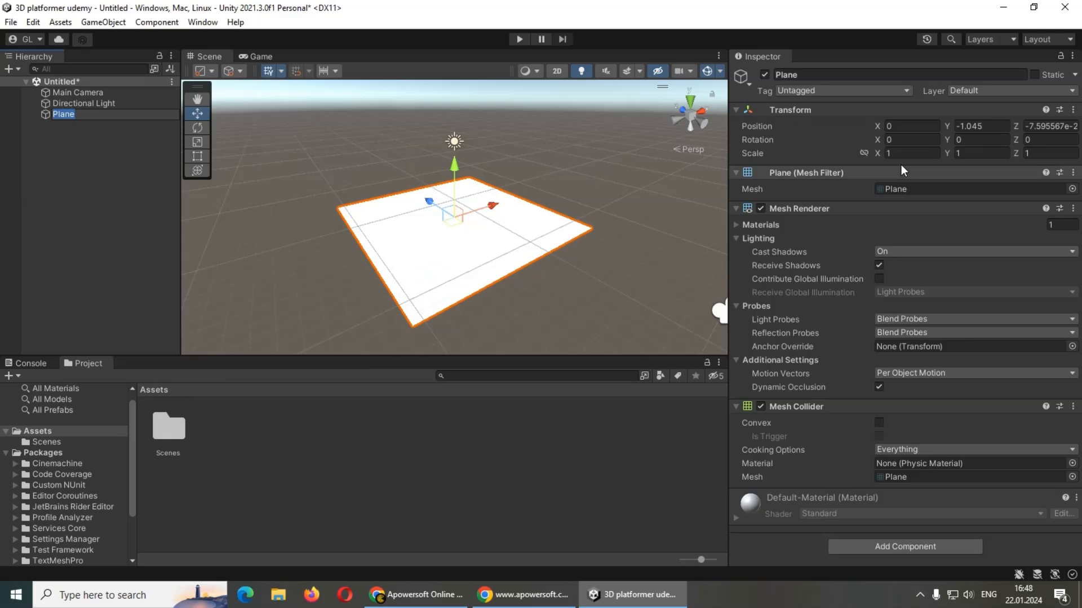
# Set the plane's scale to 10 on X and 10 on Z
pyautogui.click(897, 153)
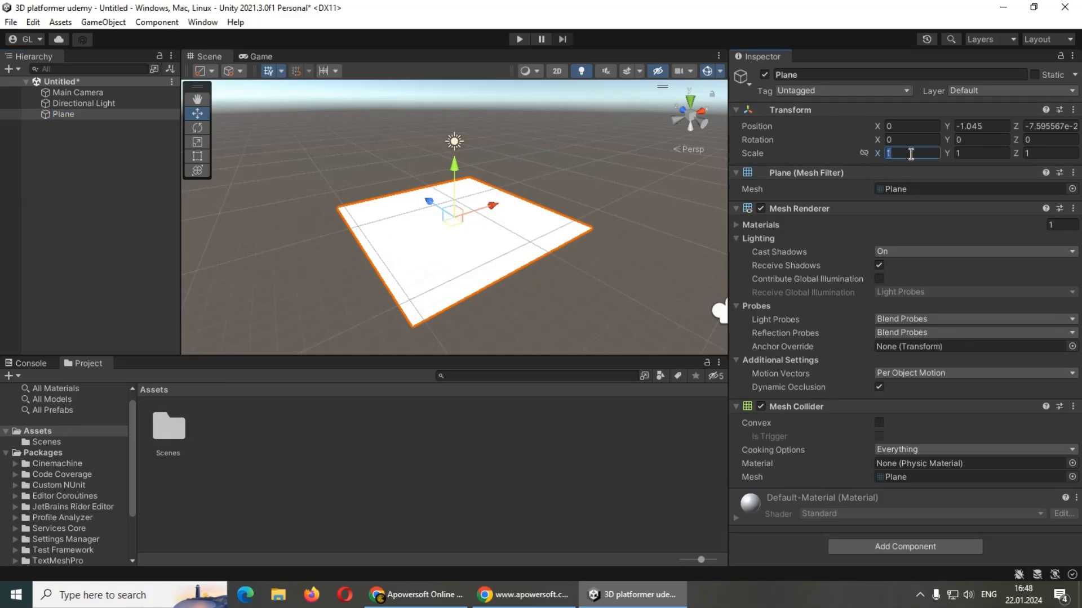
pyautogui.write('10')
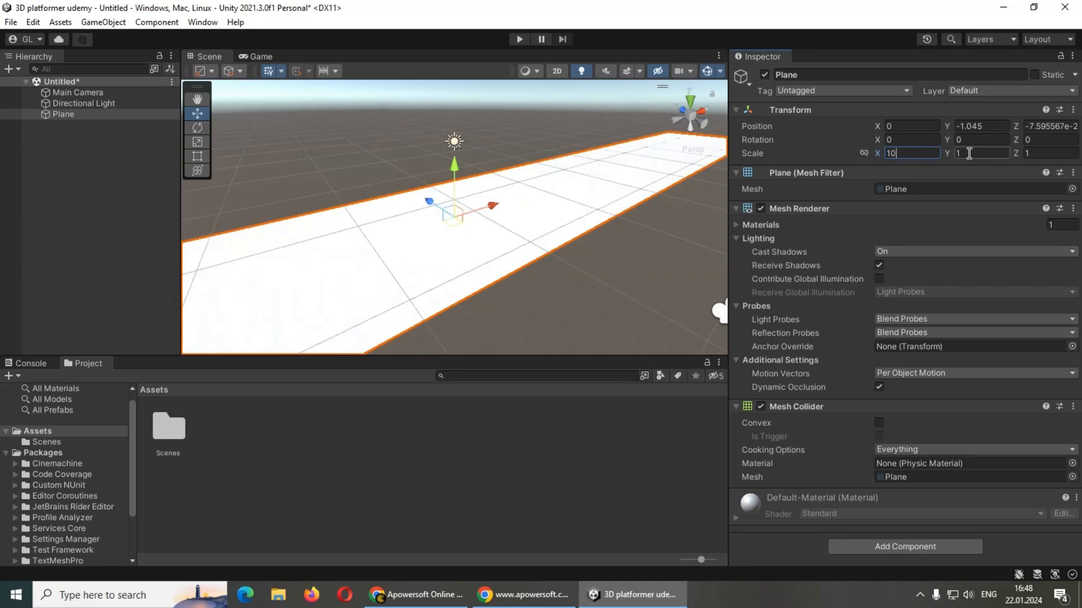
pyautogui.click(1030, 153)
pyautogui.write('10')
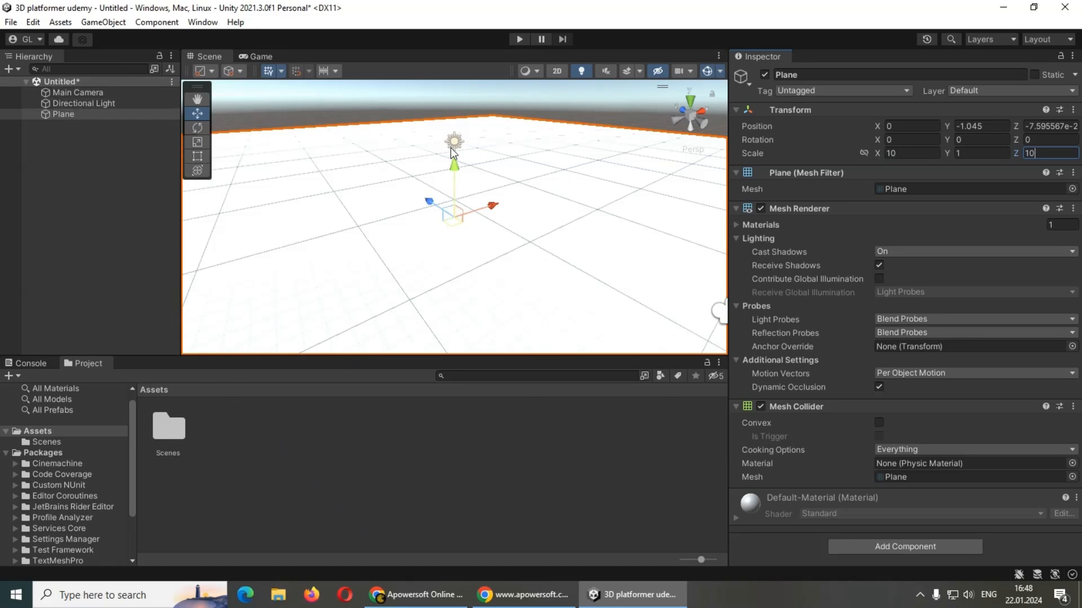
pyautogui.click(44, 156)
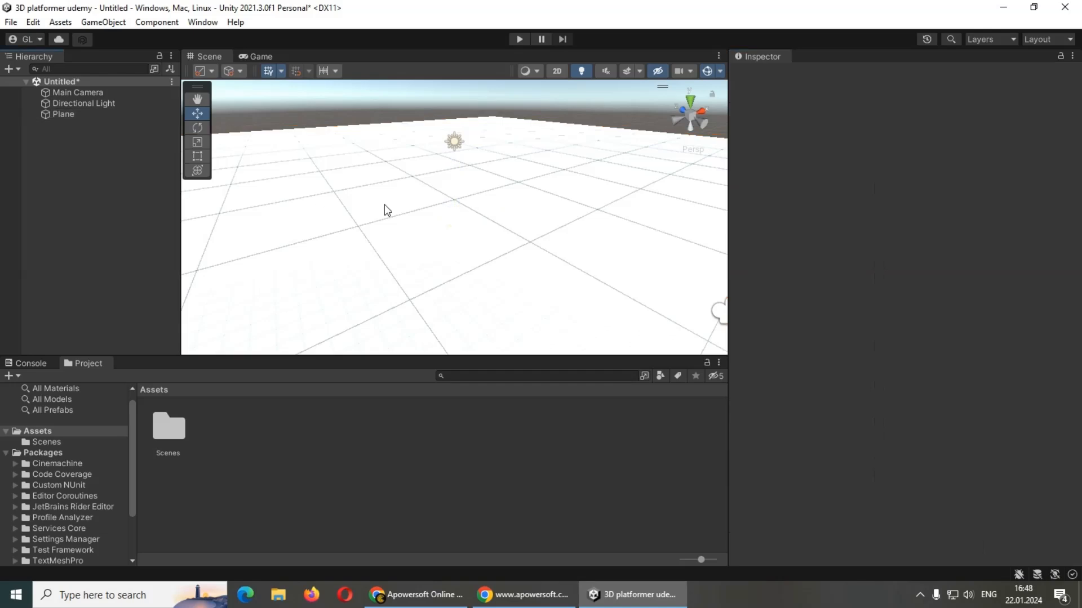
pyautogui.scroll(-4, 381, 203)
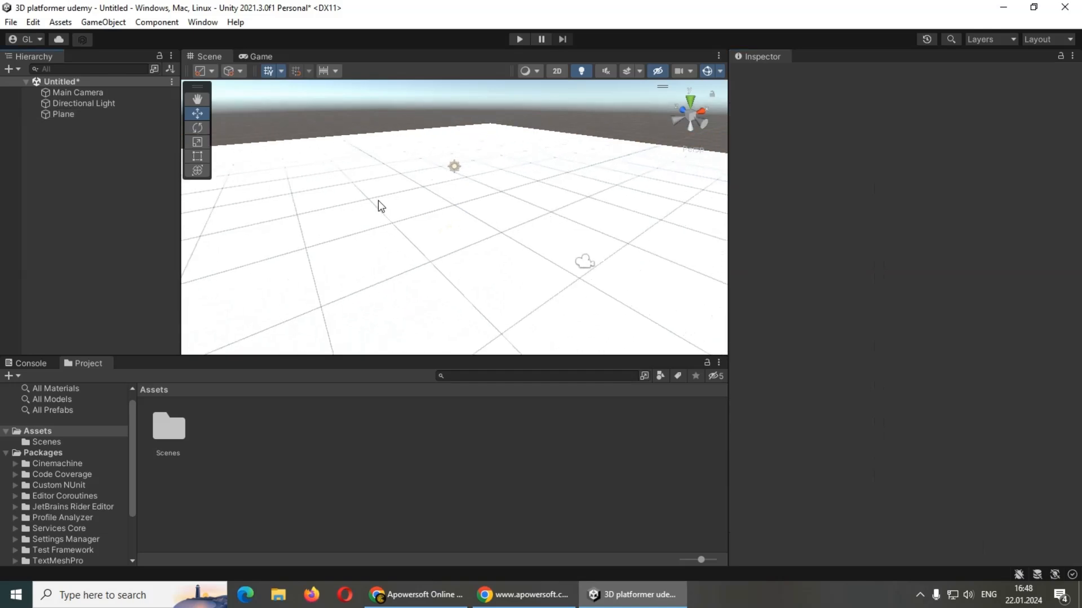
pyautogui.click(330, 262)
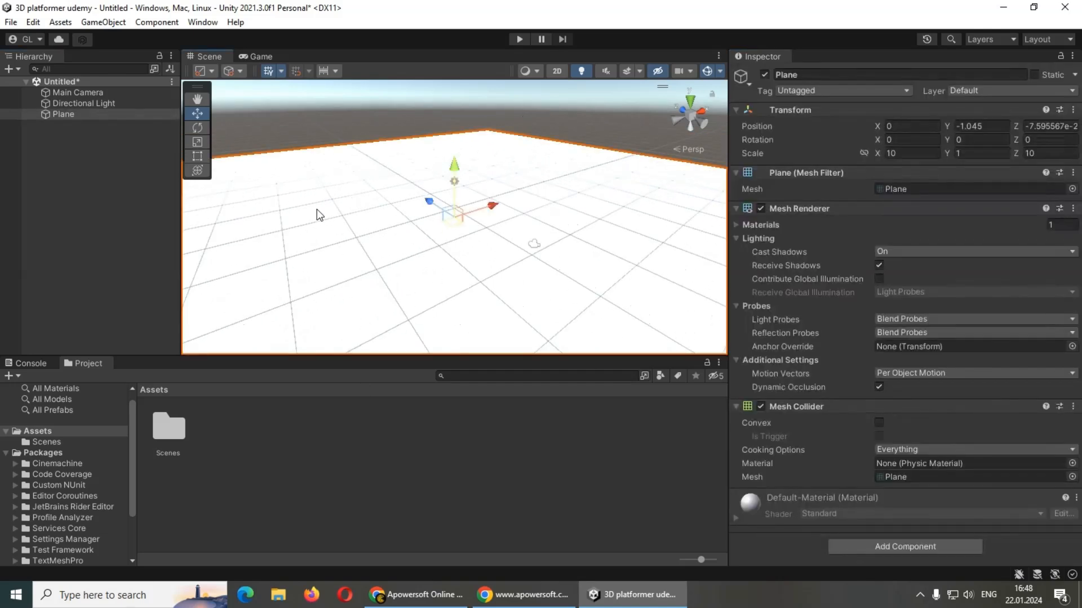
pyautogui.click(97, 191)
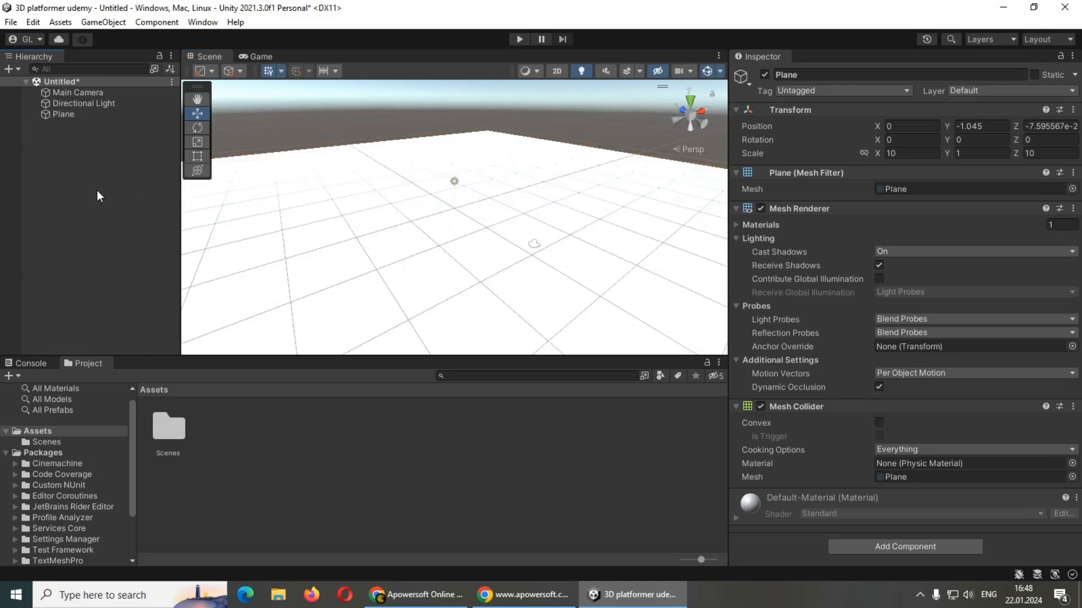
pyautogui.click(59, 115)
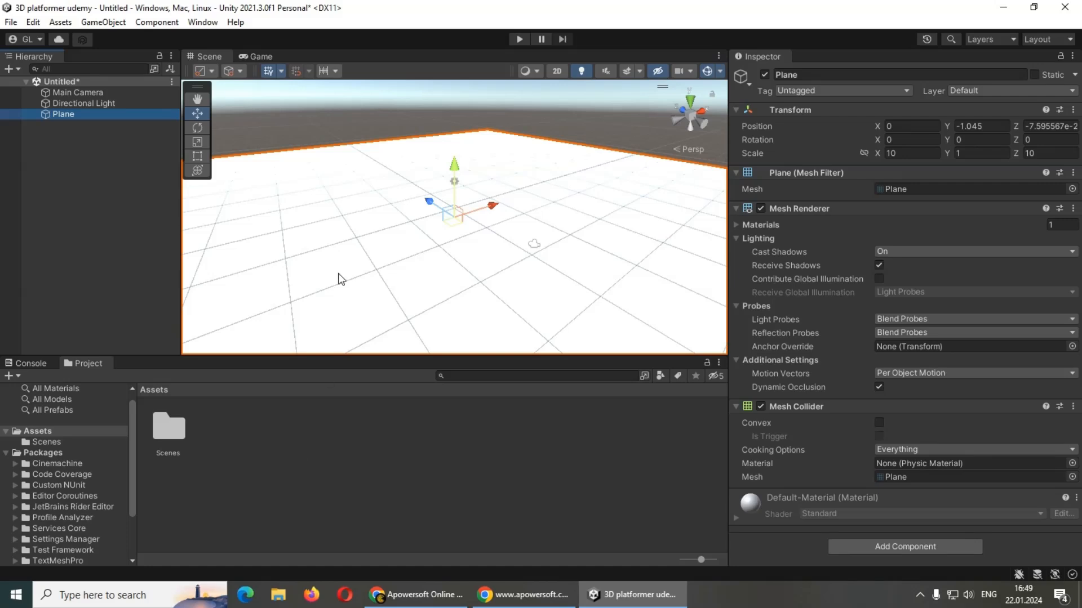
# Create a folder named Materials in the project's Assets
pyautogui.rightClick(286, 466)
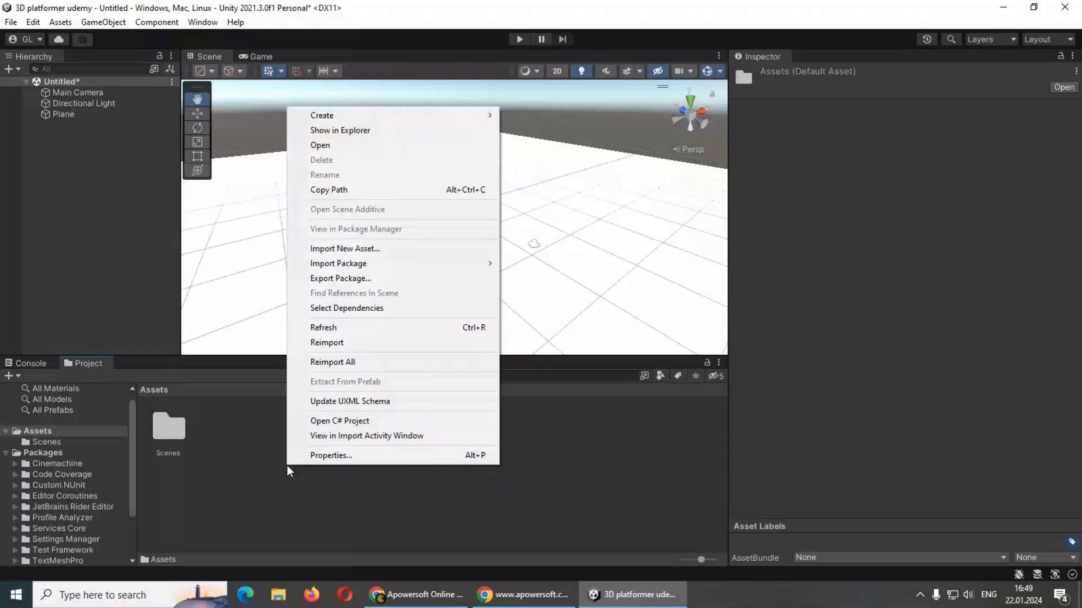
pyautogui.moveTo(337, 109)
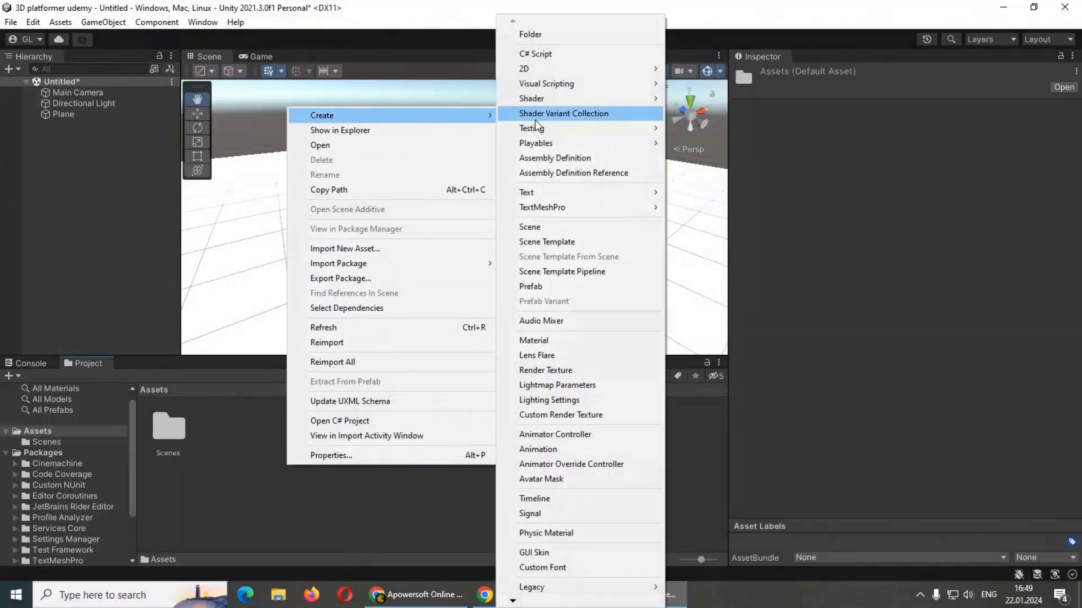
pyautogui.click(530, 34)
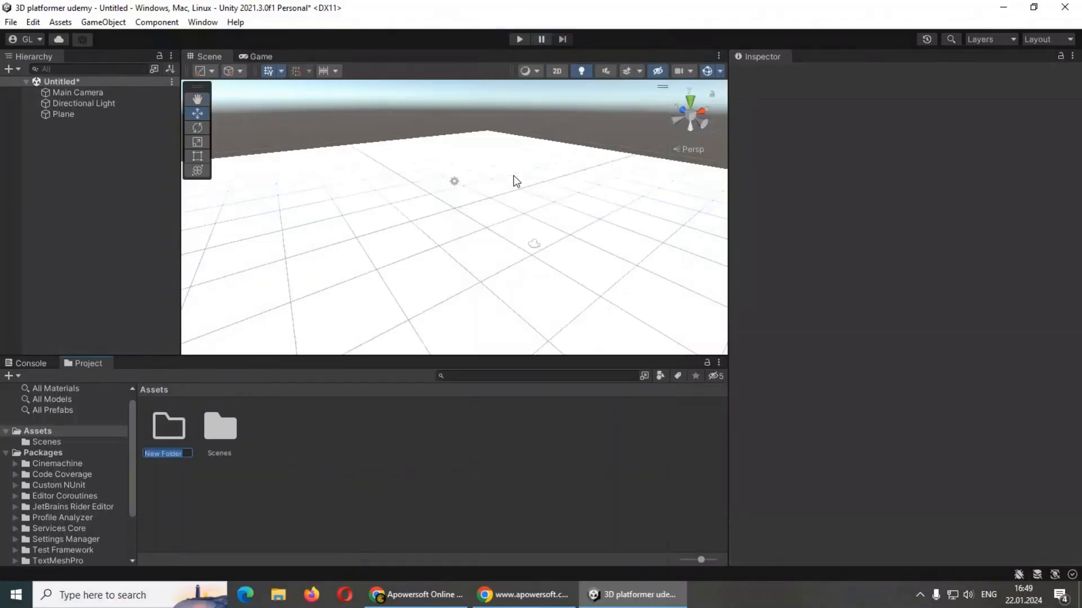
pyautogui.write('Materials')
pyautogui.click(316, 486)
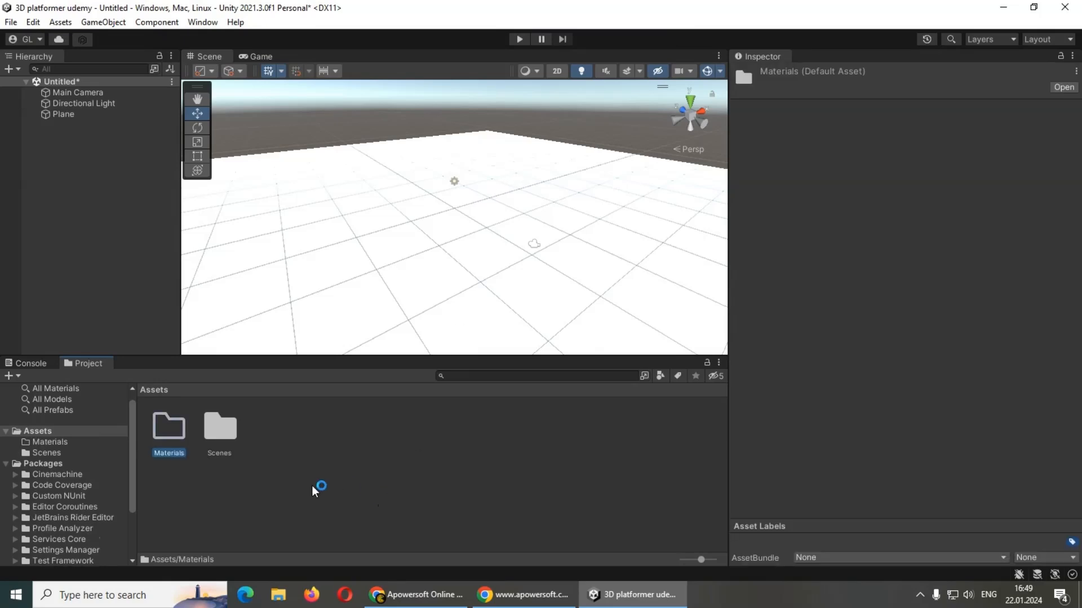
# Create a new material named Ground inside the Materials folder
pyautogui.doubleClick(168, 434)
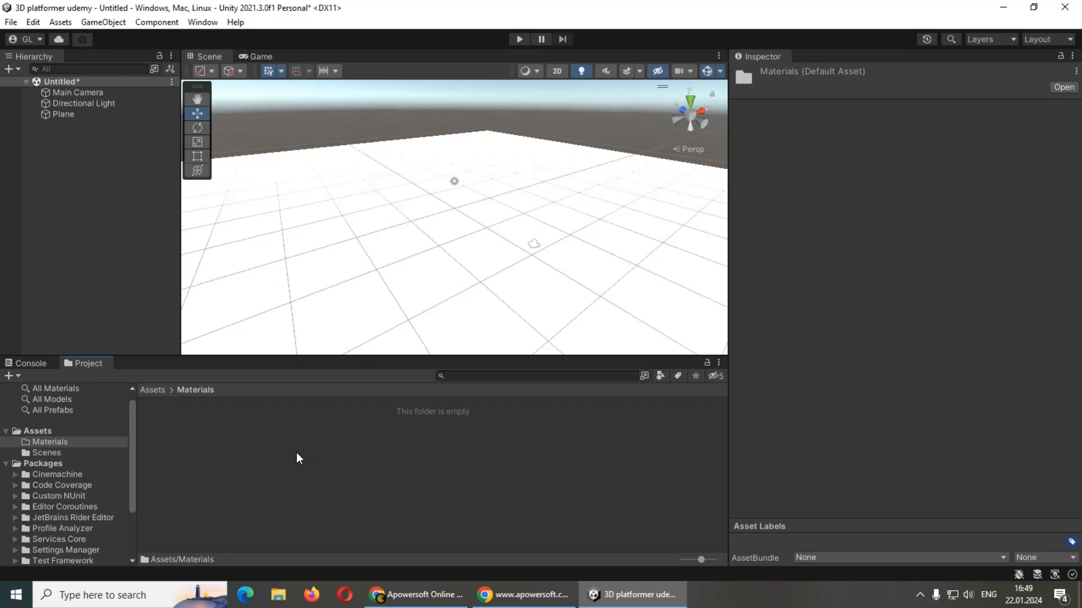
pyautogui.rightClick(269, 447)
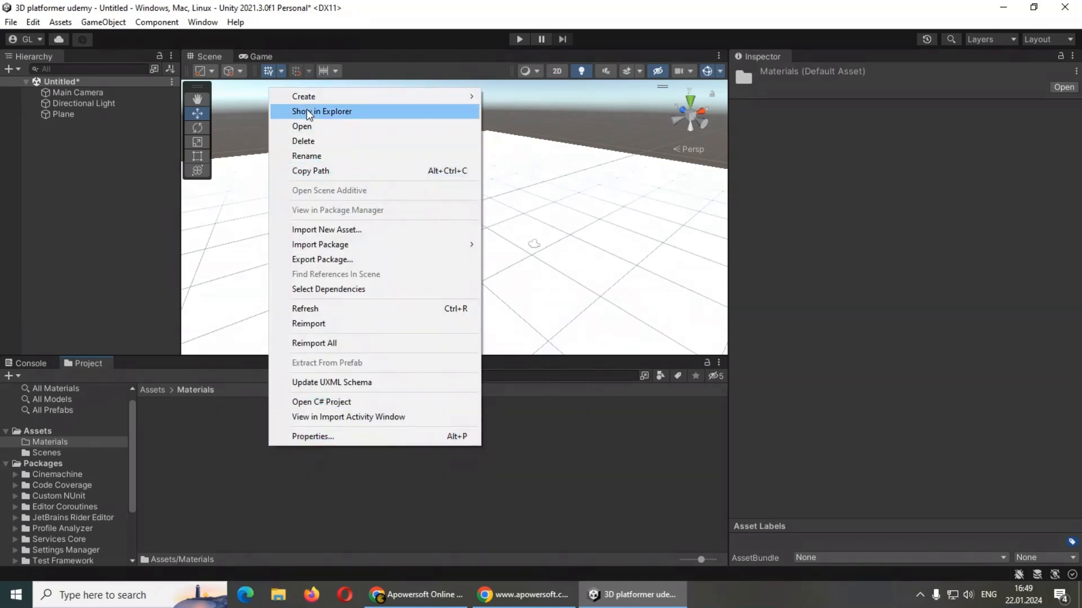
pyautogui.moveTo(301, 99)
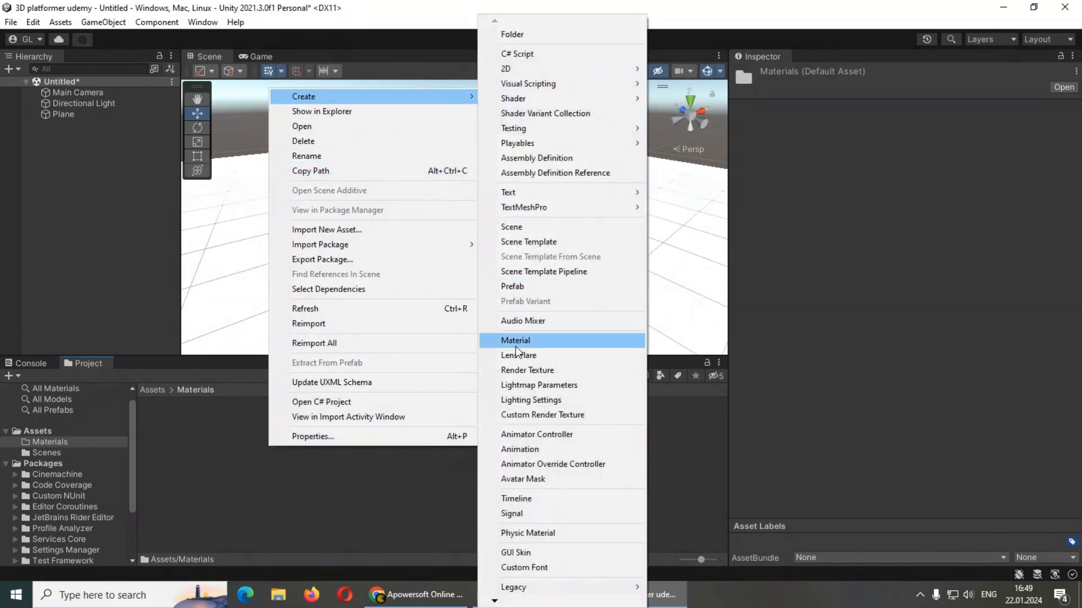
pyautogui.click(516, 344)
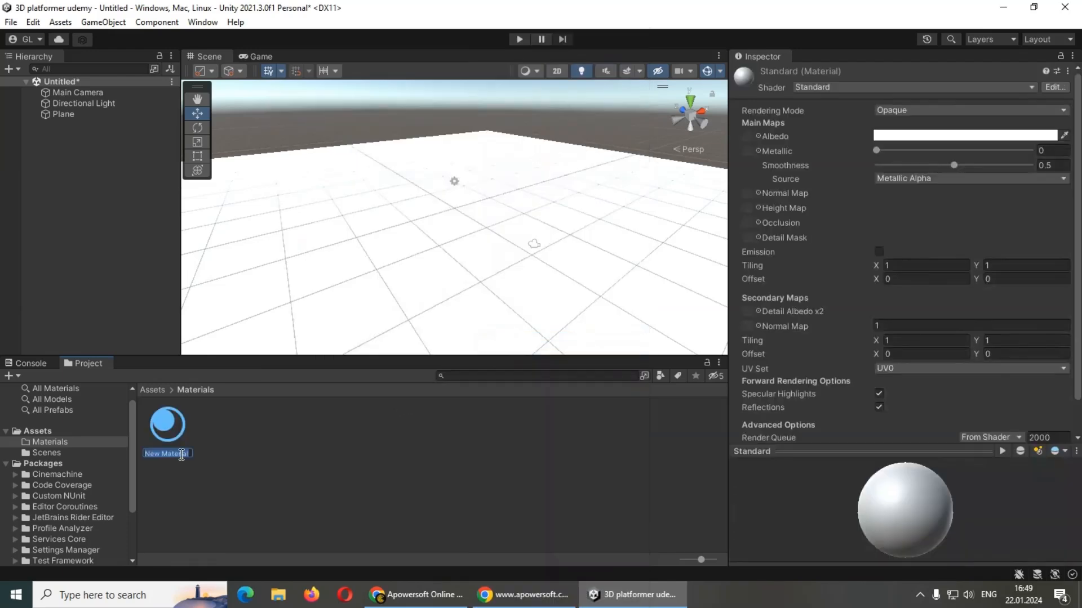
pyautogui.write('Ground')
pyautogui.press('Return')
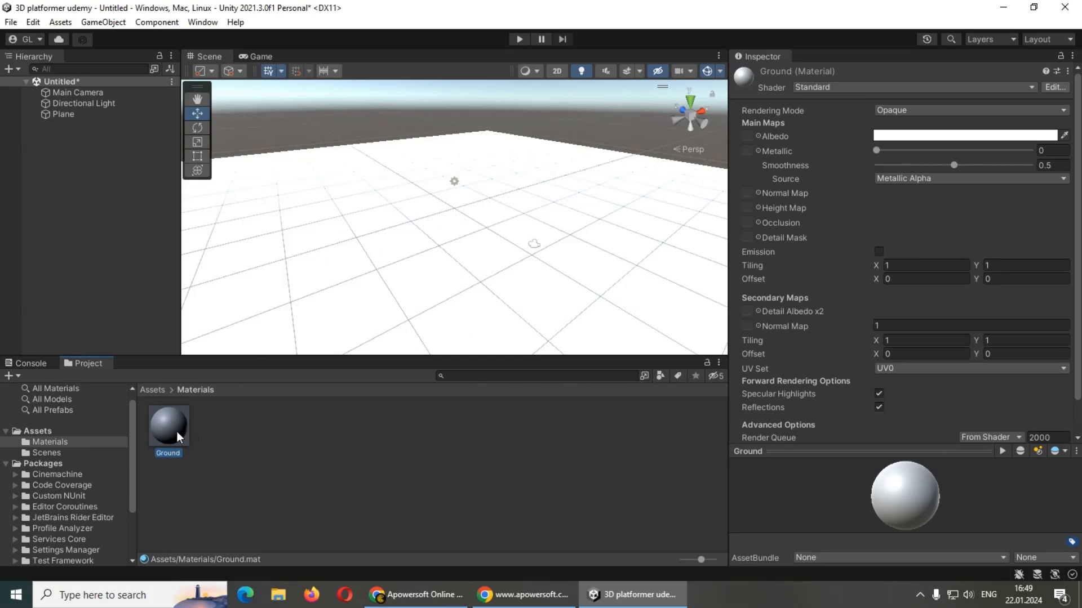
# Apply the Ground material to the plane in the scene
pyautogui.moveTo(164, 431); pyautogui.dragTo(406, 269)
pyautogui.scroll(-2, 340, 201)
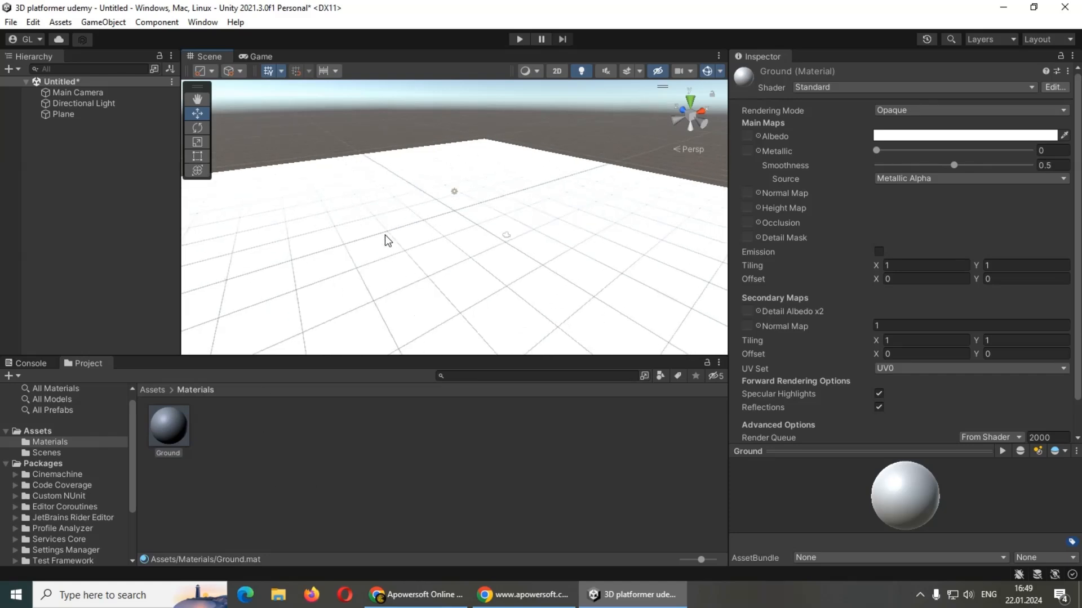
pyautogui.scroll(1, 317, 248)
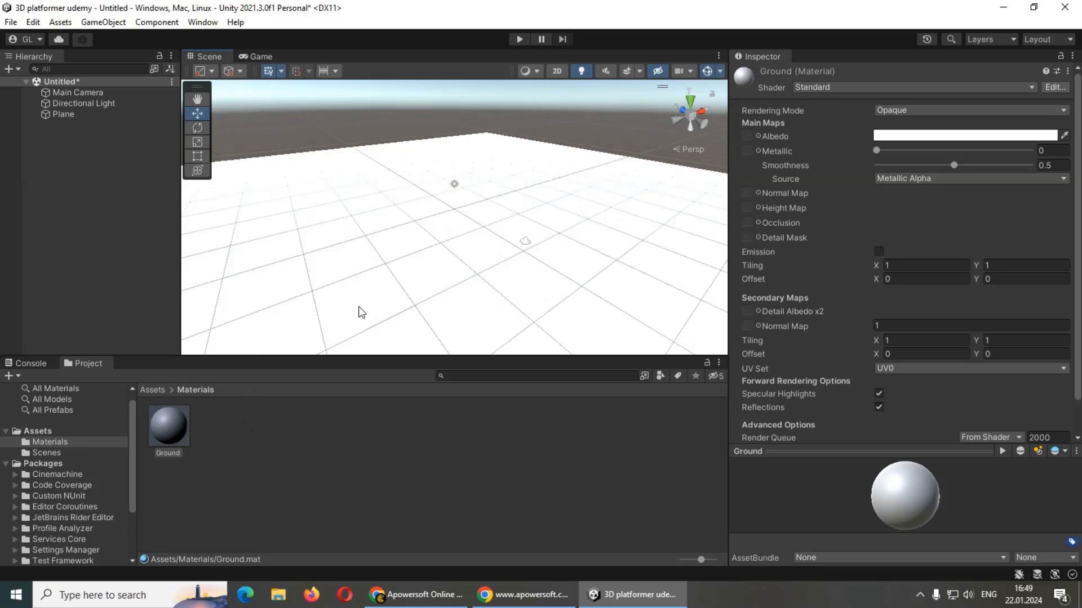
# Set the Ground material's albedo colour to a muted dark green, about hex 467B45
pyautogui.click(929, 136)
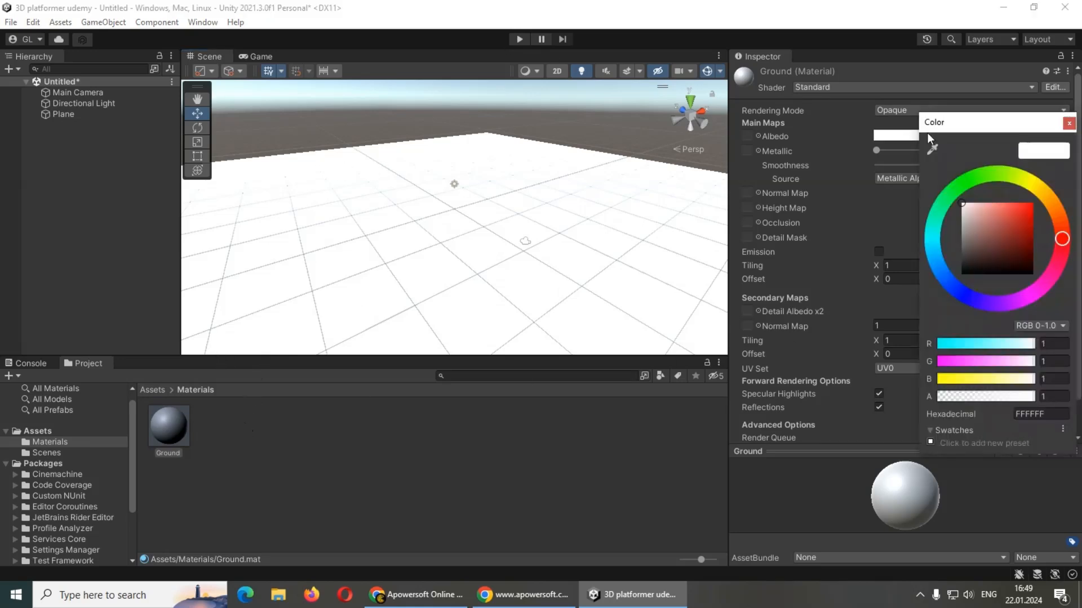
pyautogui.click(967, 183)
pyautogui.moveTo(994, 215); pyautogui.dragTo(993, 240)
pyautogui.click(999, 247)
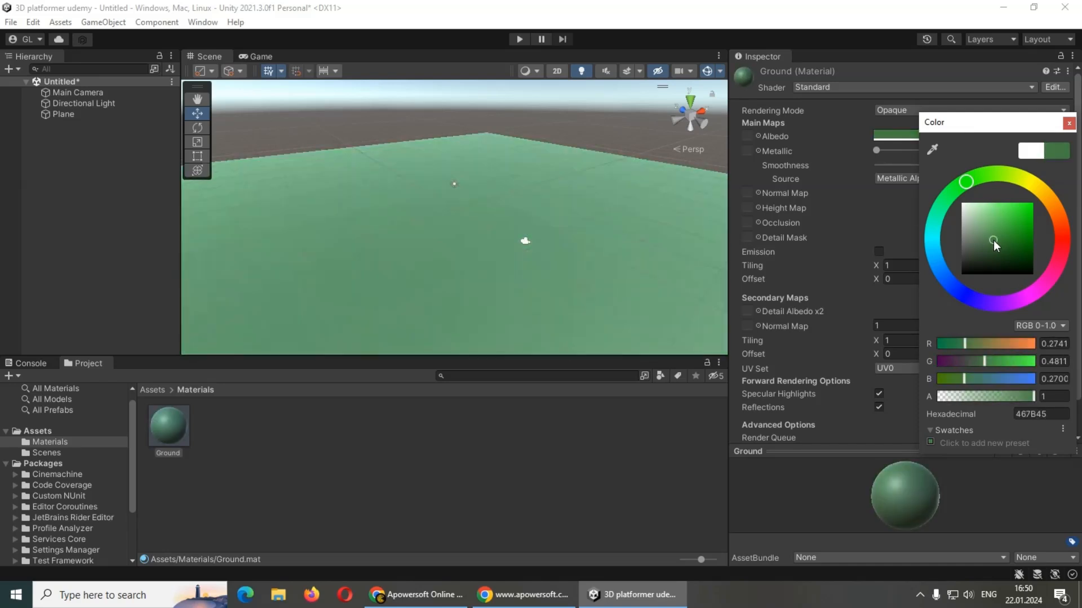
# Set the Directional Light's intensity to 0.8 while previewing the scene in the Game view
pyautogui.click(259, 57)
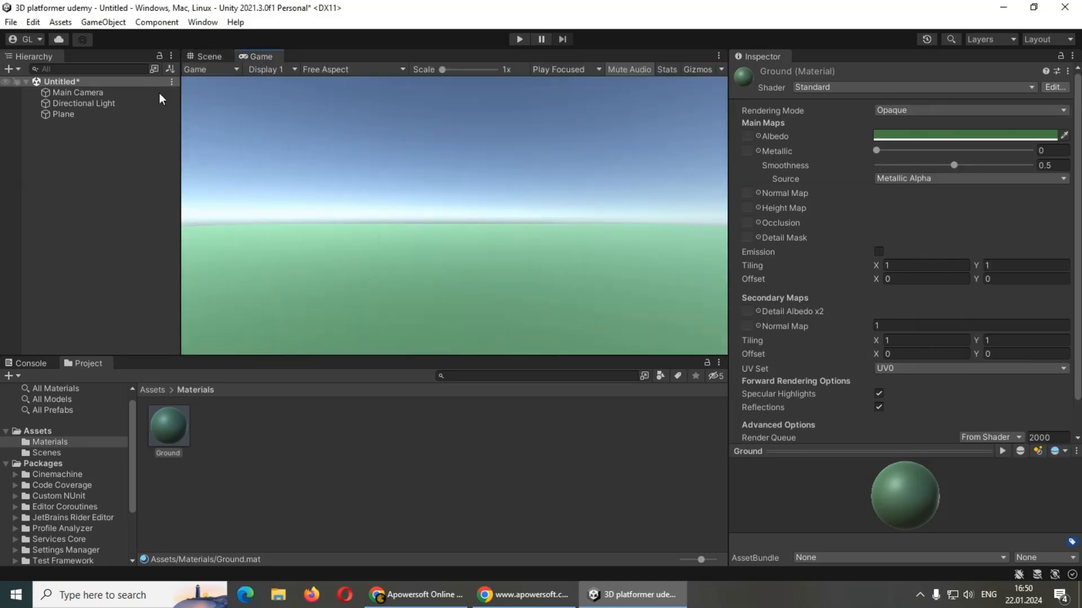
pyautogui.click(68, 102)
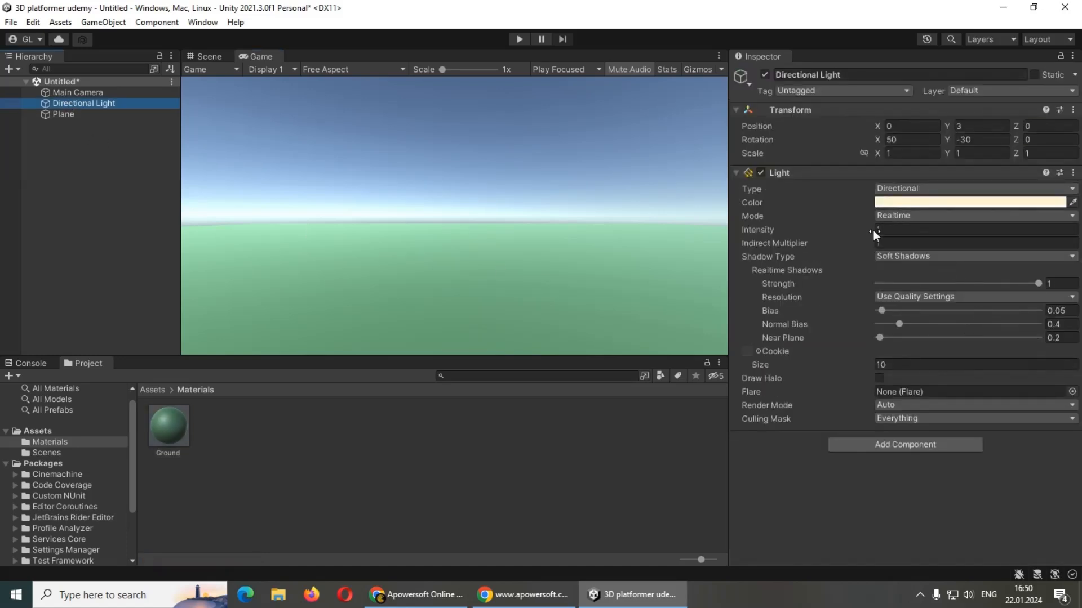
pyautogui.moveTo(874, 233); pyautogui.dragTo(865, 231)
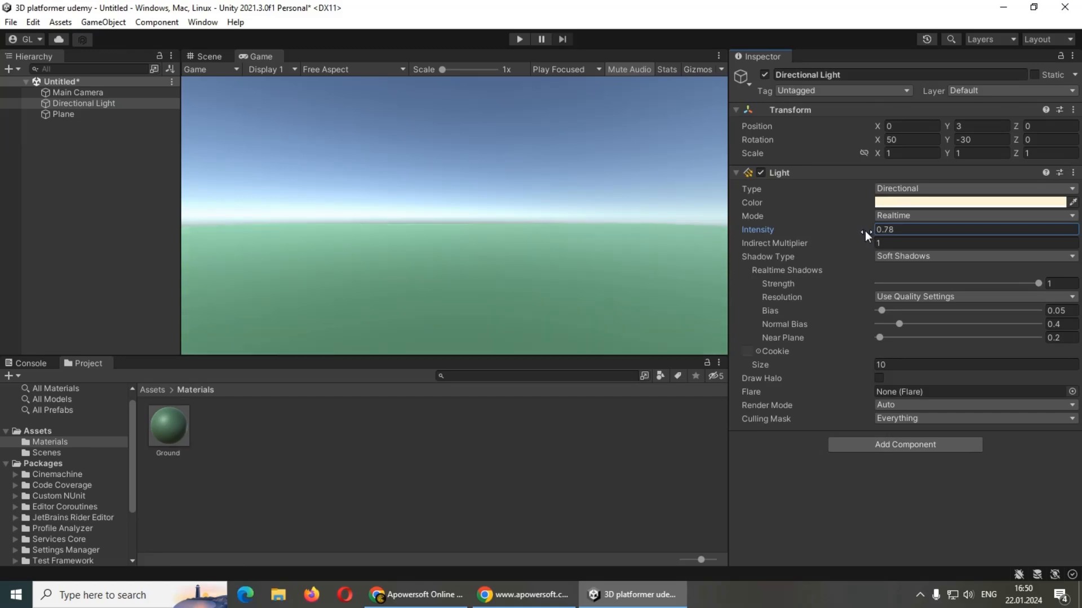
pyautogui.click(893, 231)
pyautogui.write('0.8')
pyautogui.click(74, 170)
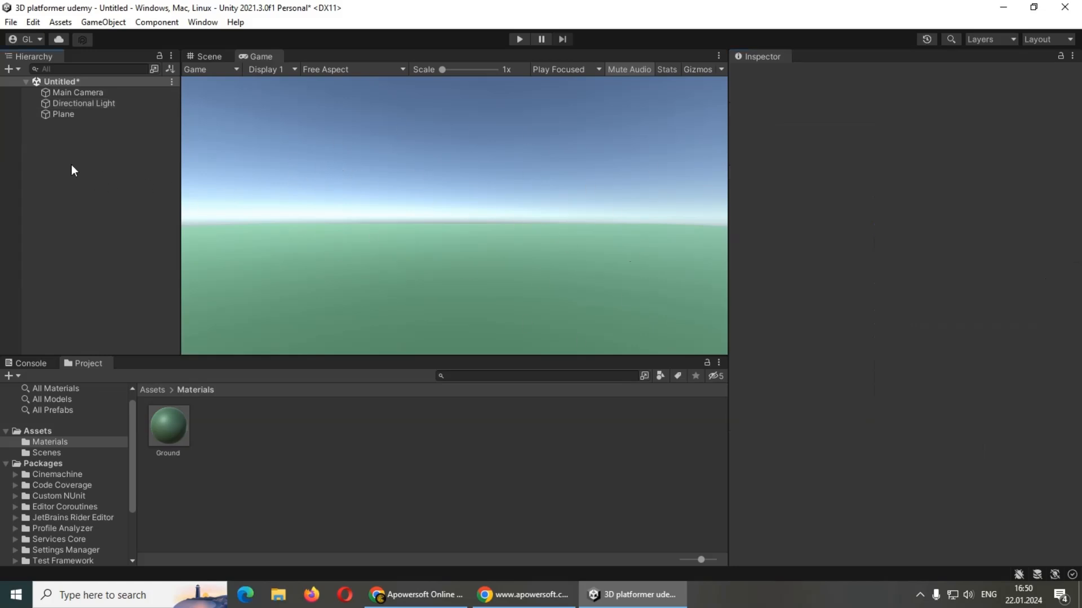
# Return to the Scene view and add a 3D cube object above the ground plane
pyautogui.click(203, 56)
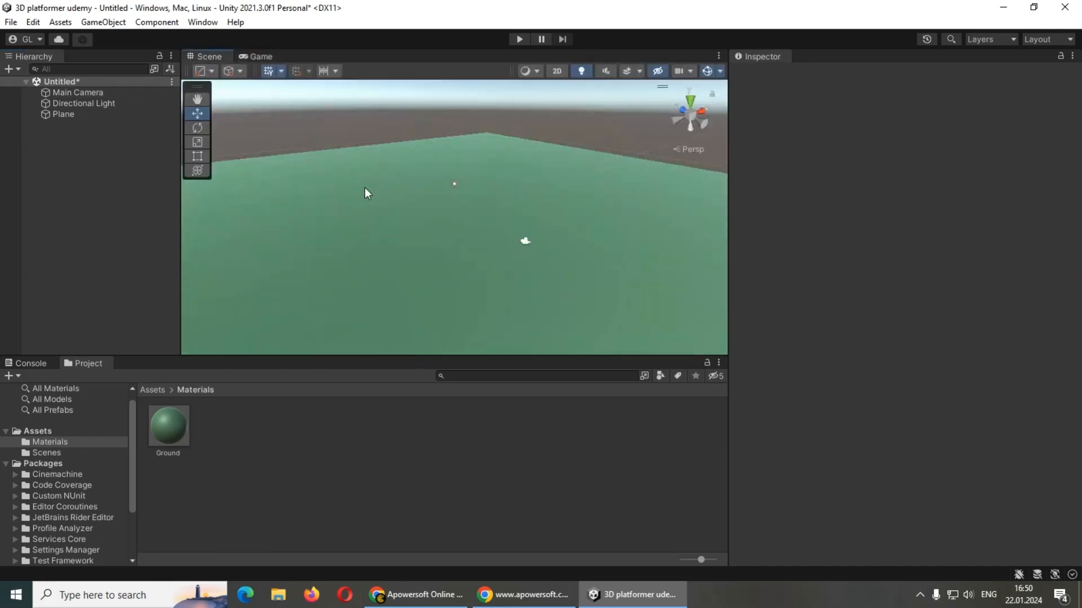
pyautogui.scroll(-5, 353, 197)
pyautogui.scroll(10, 342, 208)
pyautogui.keyDown('alt'); pyautogui.moveTo(430, 219); pyautogui.dragTo(486, 204); pyautogui.keyUp('alt')
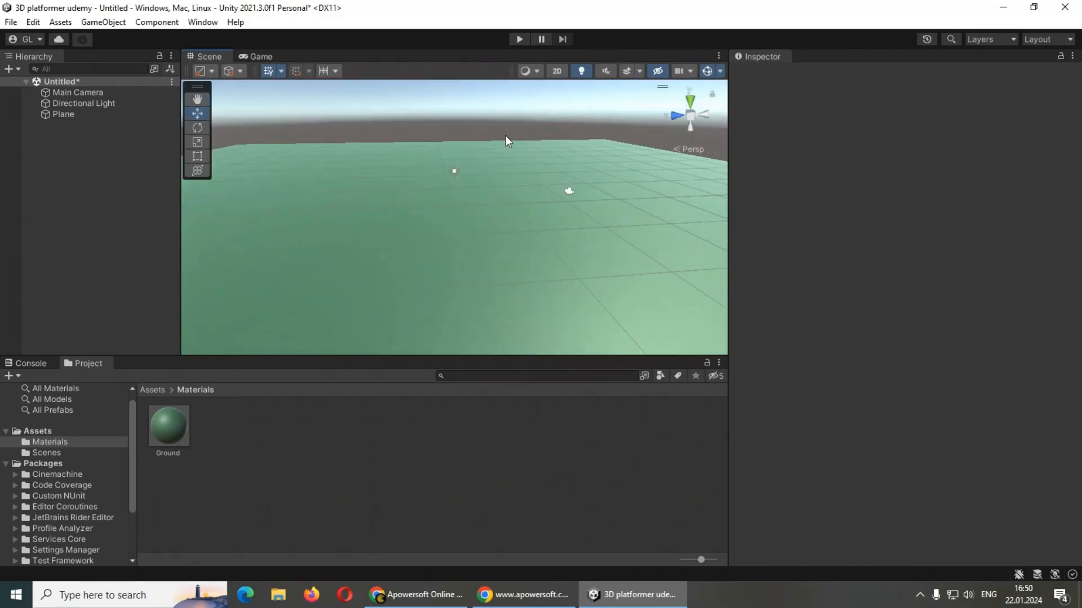
pyautogui.rightClick(61, 139)
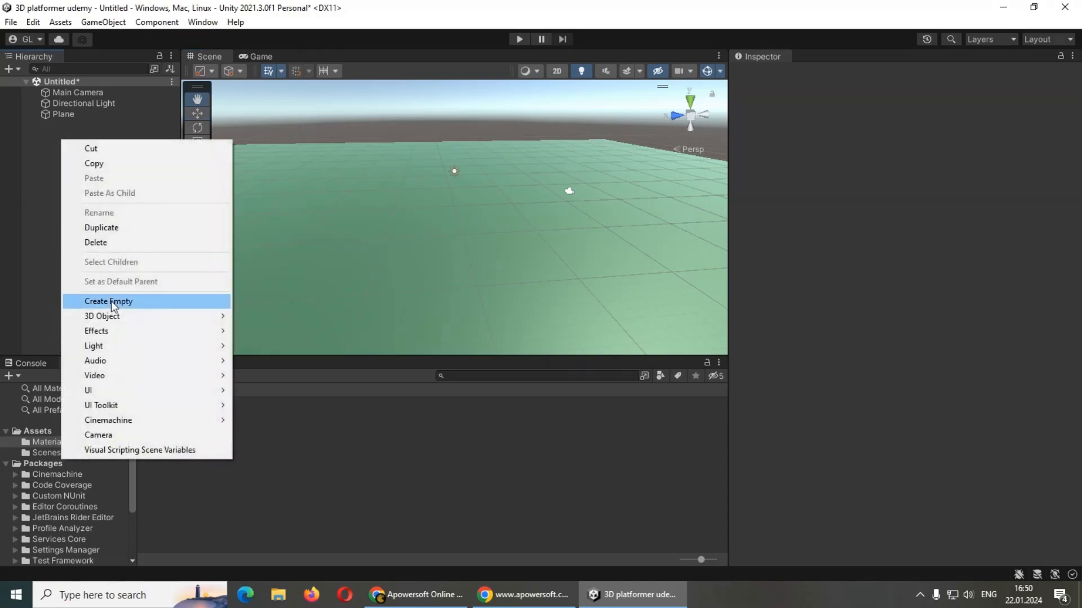
pyautogui.moveTo(114, 316)
pyautogui.click(260, 315)
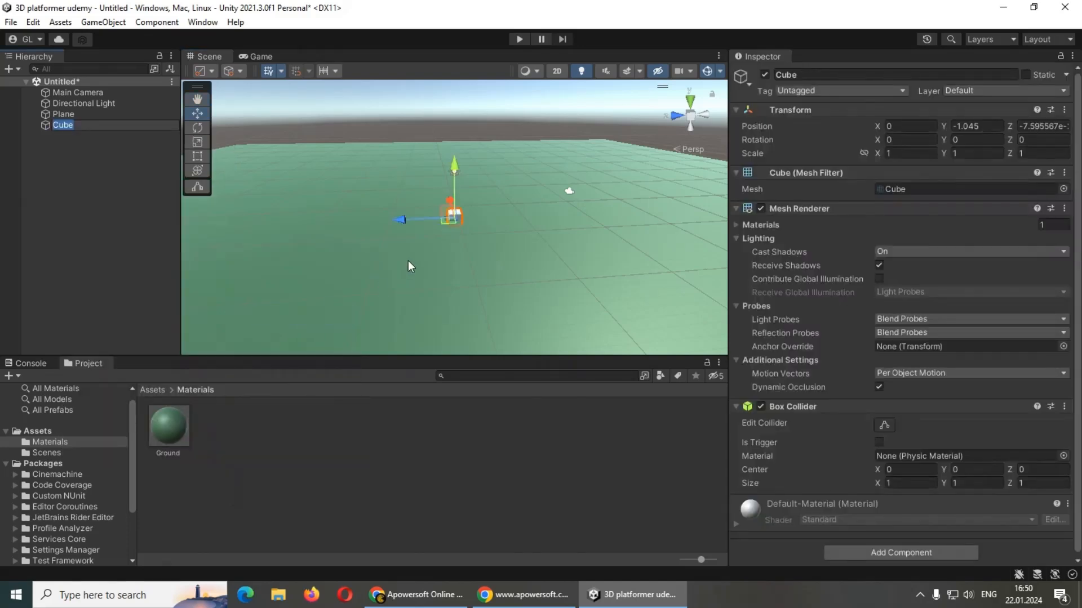
# Move the cube across the ground plane to about X 9.13, Y -0.79
pyautogui.keyDown('alt'); pyautogui.moveTo(402, 211); pyautogui.dragTo(496, 228); pyautogui.keyUp('alt')
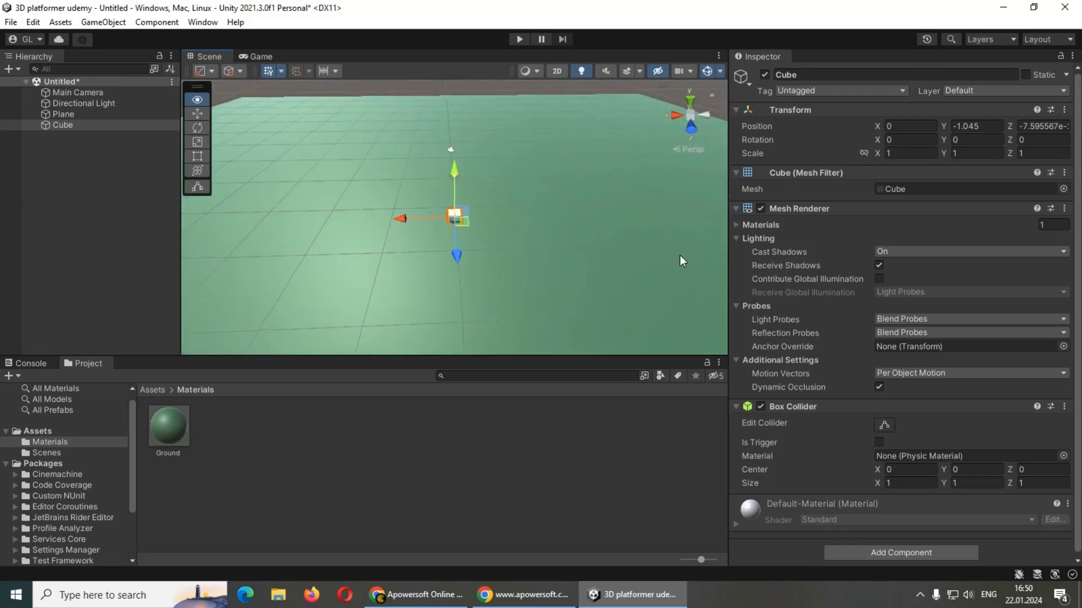
pyautogui.moveTo(407, 215); pyautogui.dragTo(325, 173)
pyautogui.keyDown('alt'); pyautogui.moveTo(423, 247); pyautogui.dragTo(193, 167); pyautogui.keyUp('alt')
# Resize the cube into a wide platform block with a scale of about 6.24 in X, 2.83 in Y and 5.47 in Z
pyautogui.click(197, 158)
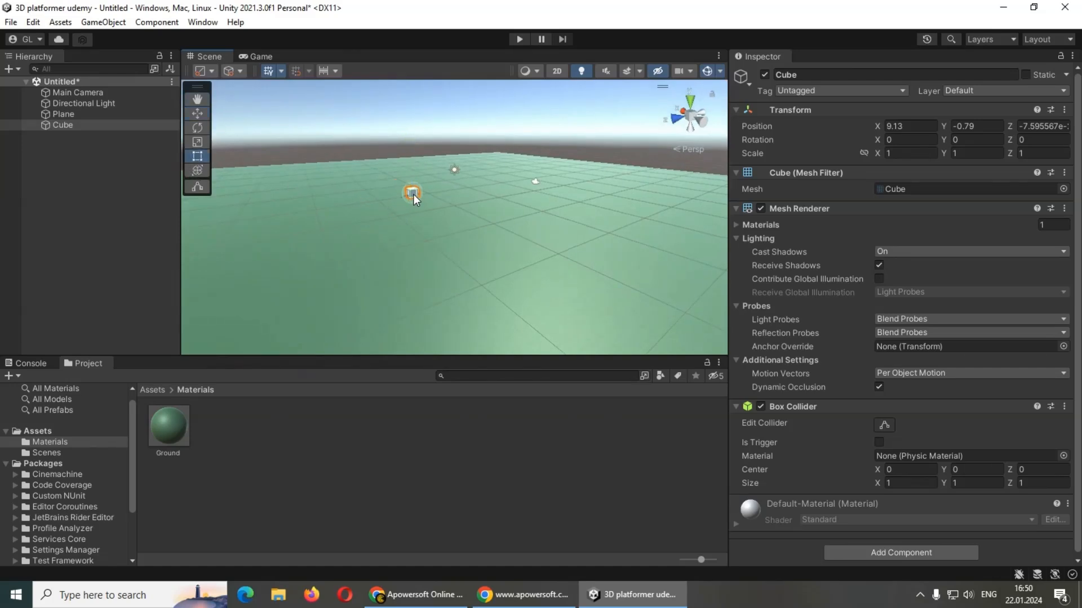
pyautogui.scroll(5, 395, 178)
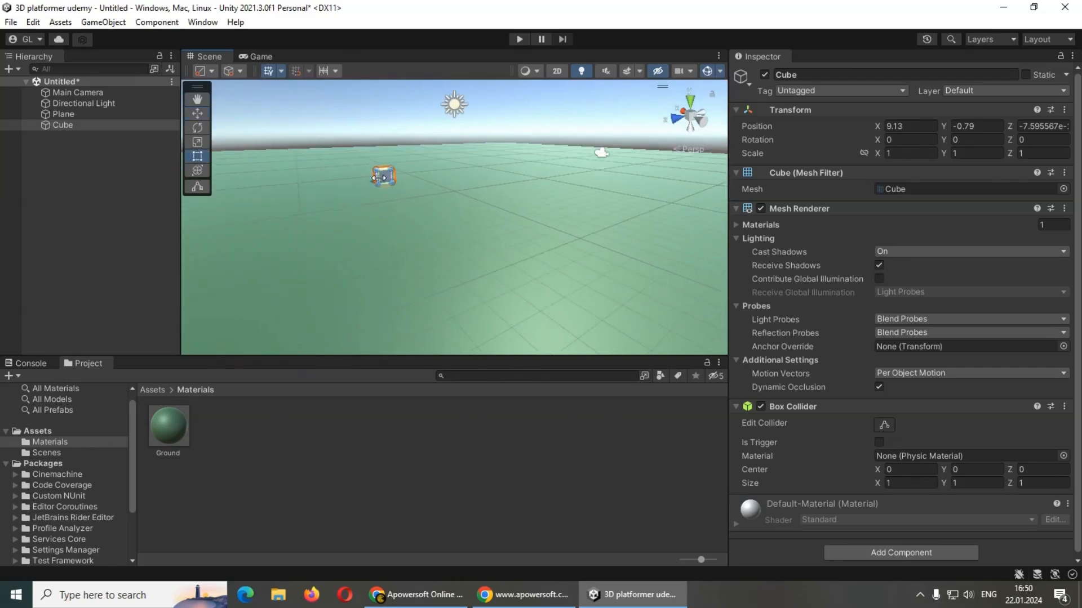
pyautogui.scroll(2, 365, 131)
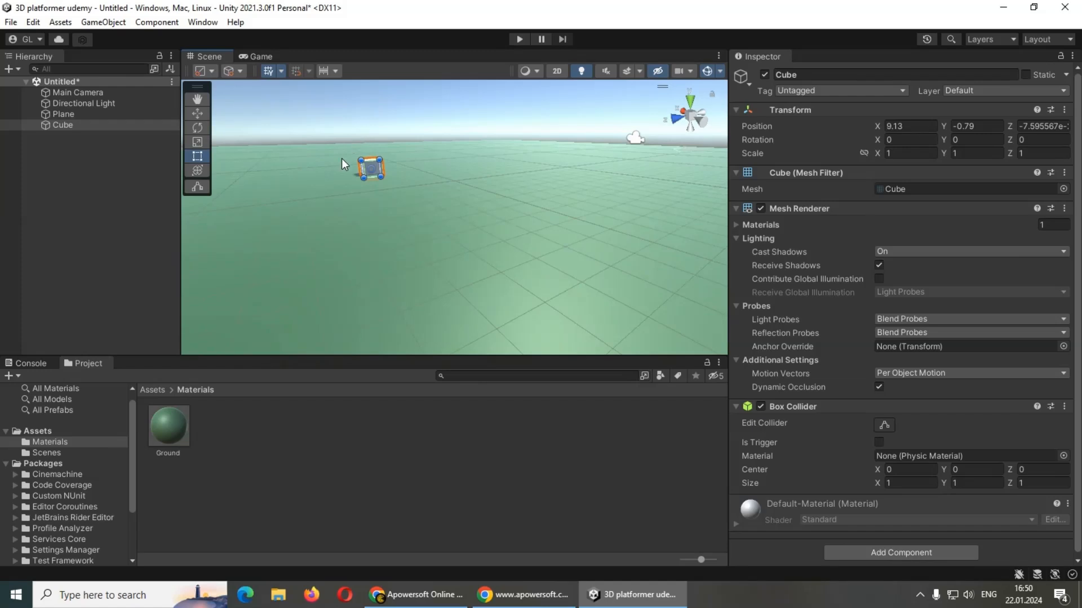
pyautogui.press('f')
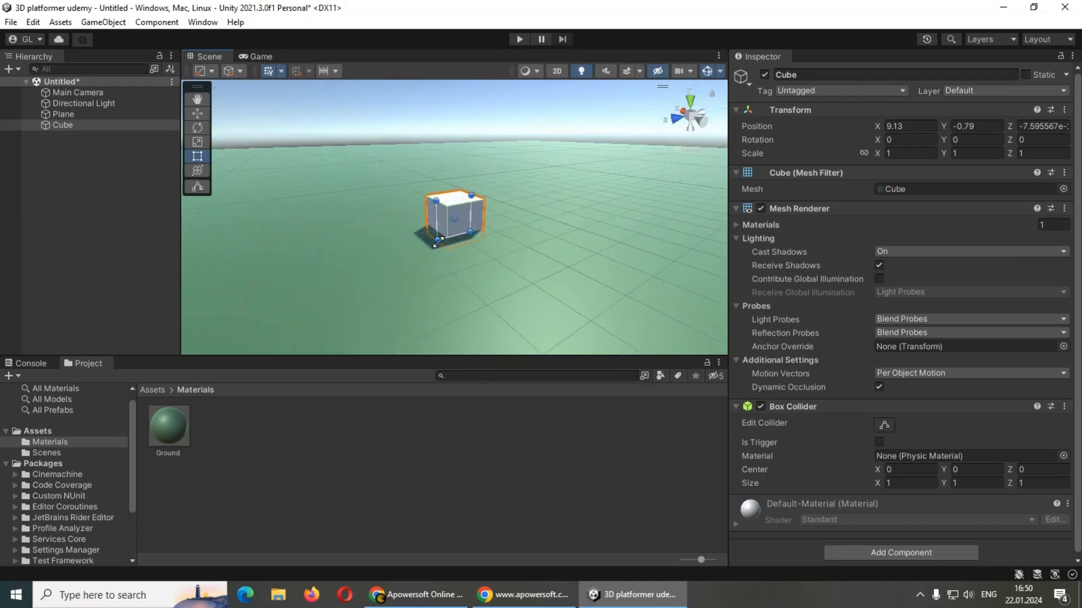
pyautogui.moveTo(431, 248); pyautogui.dragTo(630, 273)
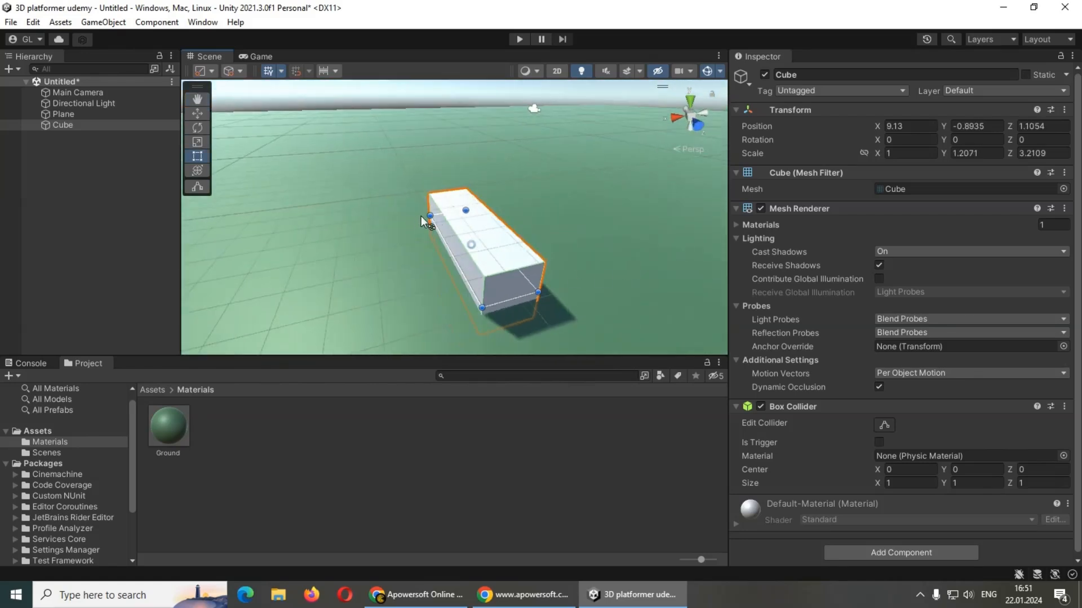
pyautogui.moveTo(428, 215); pyautogui.dragTo(238, 207)
pyautogui.scroll(-5, 628, 260)
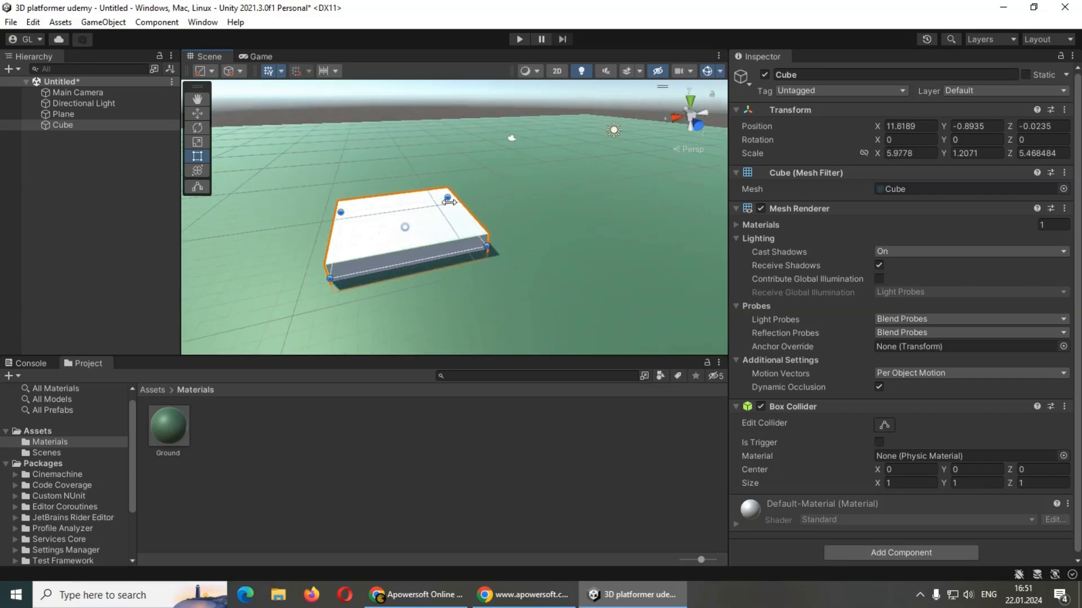
pyautogui.moveTo(452, 198); pyautogui.dragTo(111, 166)
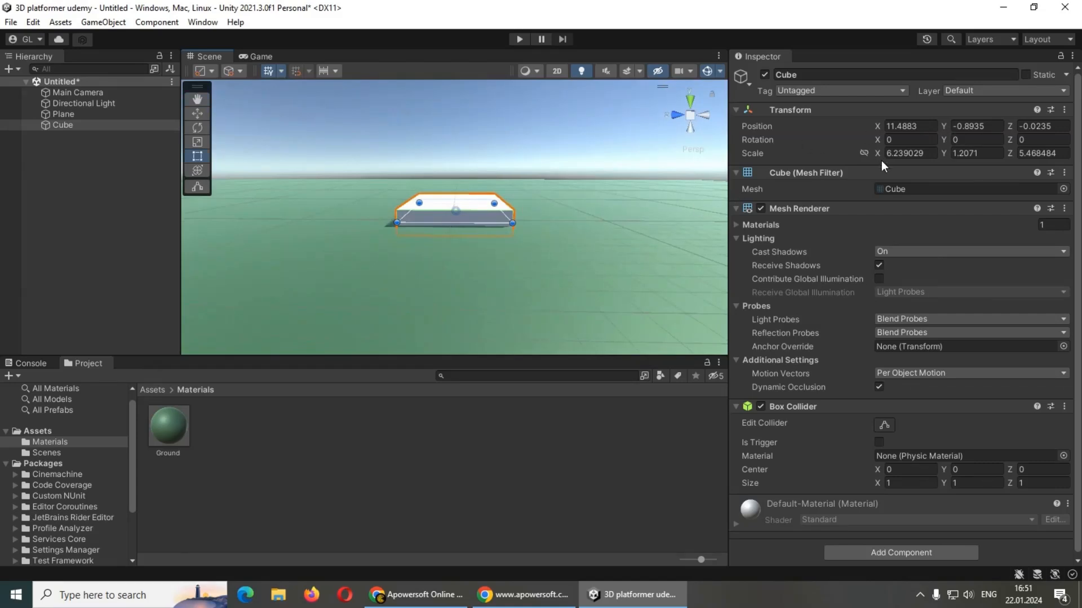
pyautogui.click(944, 151)
pyautogui.moveTo(946, 151); pyautogui.dragTo(987, 151)
# Add a second 3D cube and move it along the X axis to about 7.66, at the edge of the platform block
pyautogui.click(69, 126)
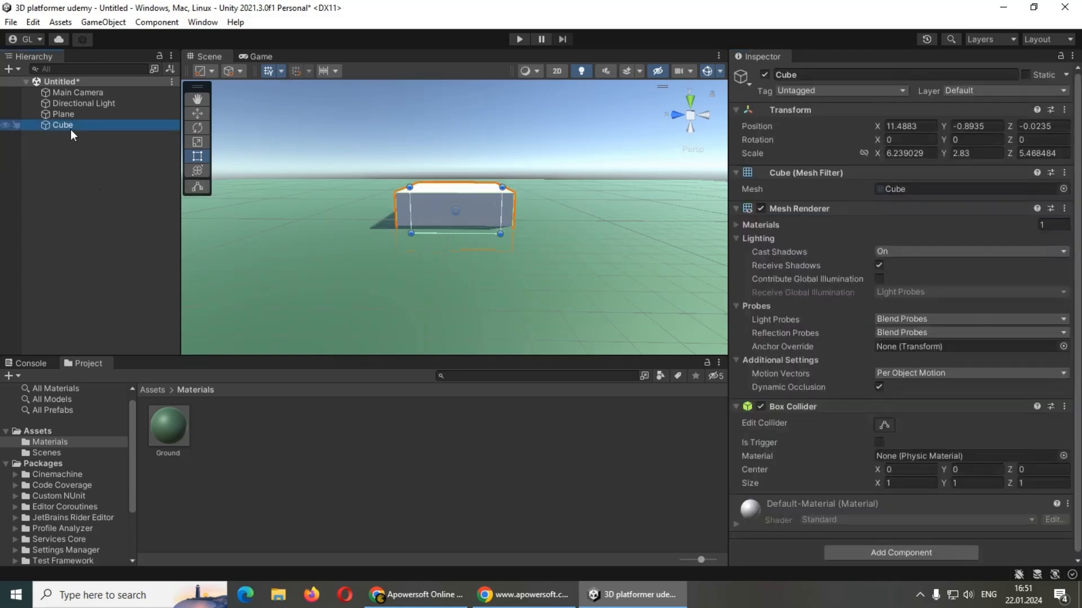
pyautogui.rightClick(56, 175)
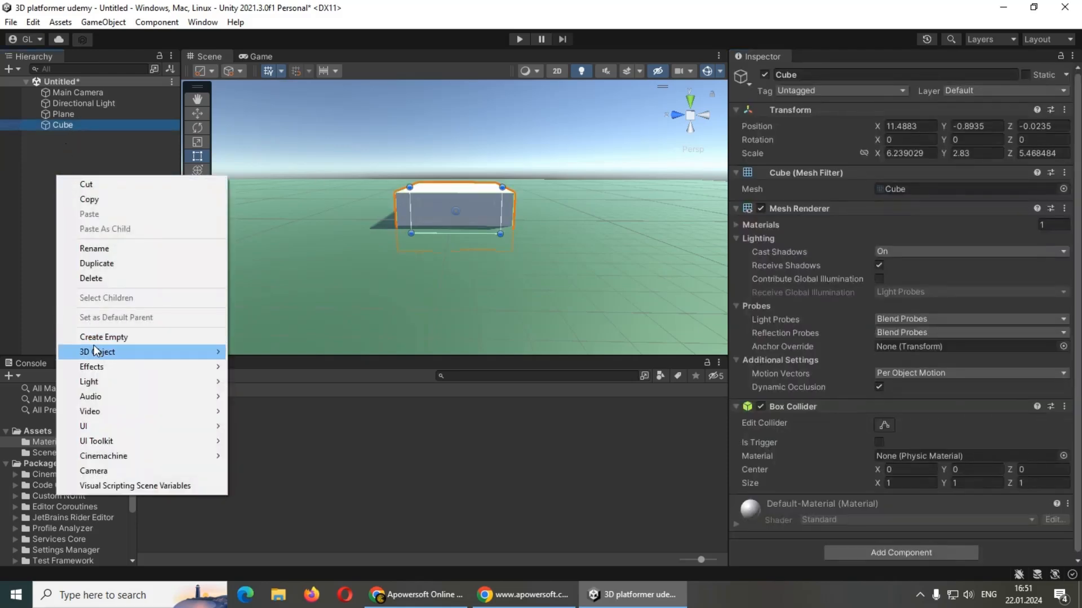
pyautogui.moveTo(93, 349)
pyautogui.click(291, 356)
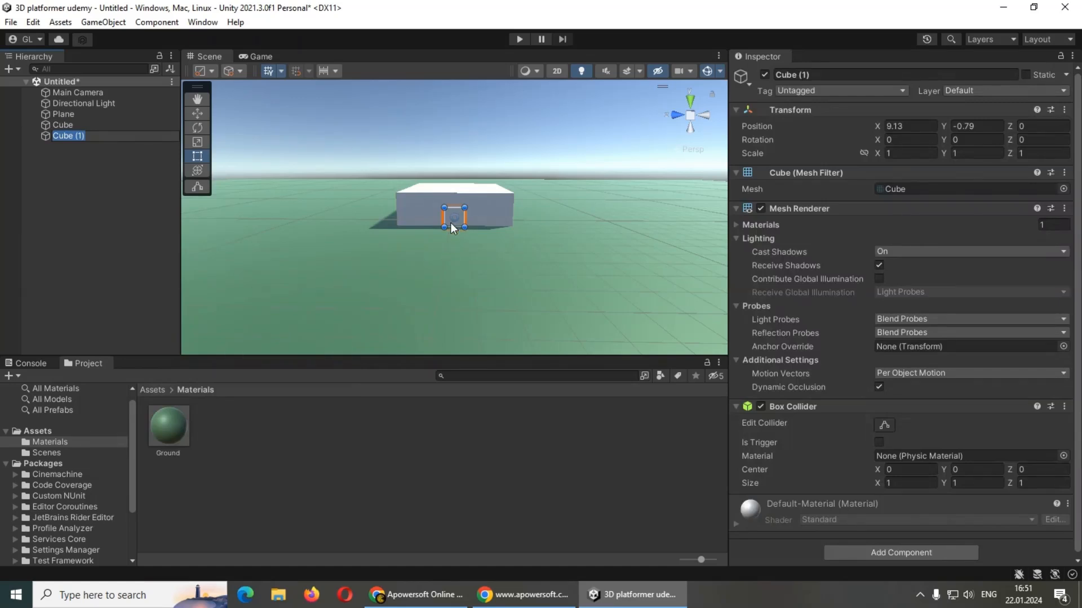
pyautogui.click(198, 113)
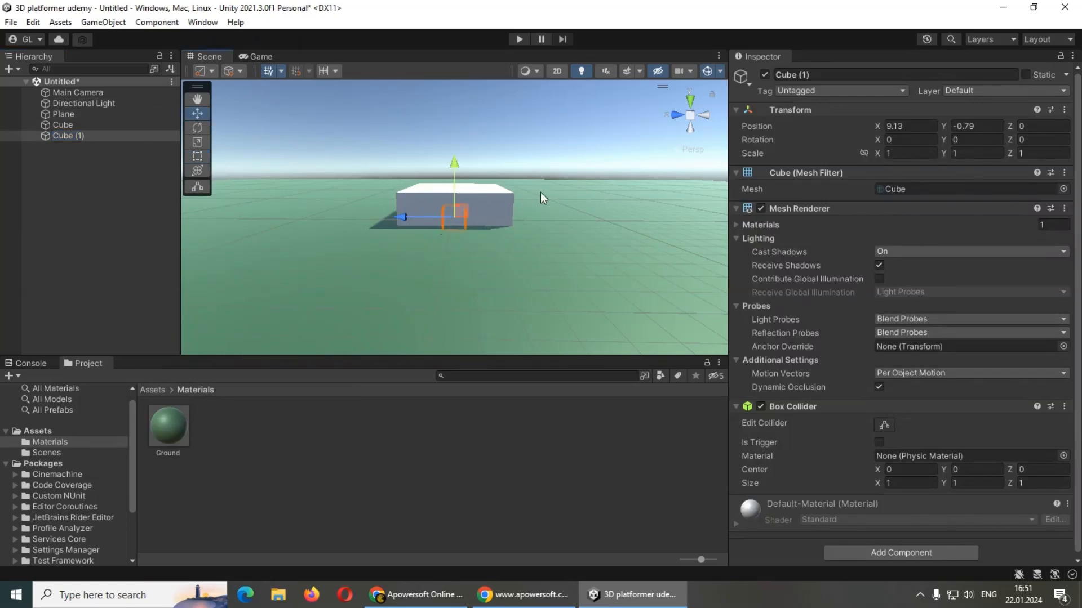
pyautogui.keyDown('alt'); pyautogui.moveTo(541, 197); pyautogui.dragTo(476, 216); pyautogui.keyUp('alt')
pyautogui.keyDown('alt'); pyautogui.moveTo(591, 224); pyautogui.dragTo(735, 169); pyautogui.keyUp('alt')
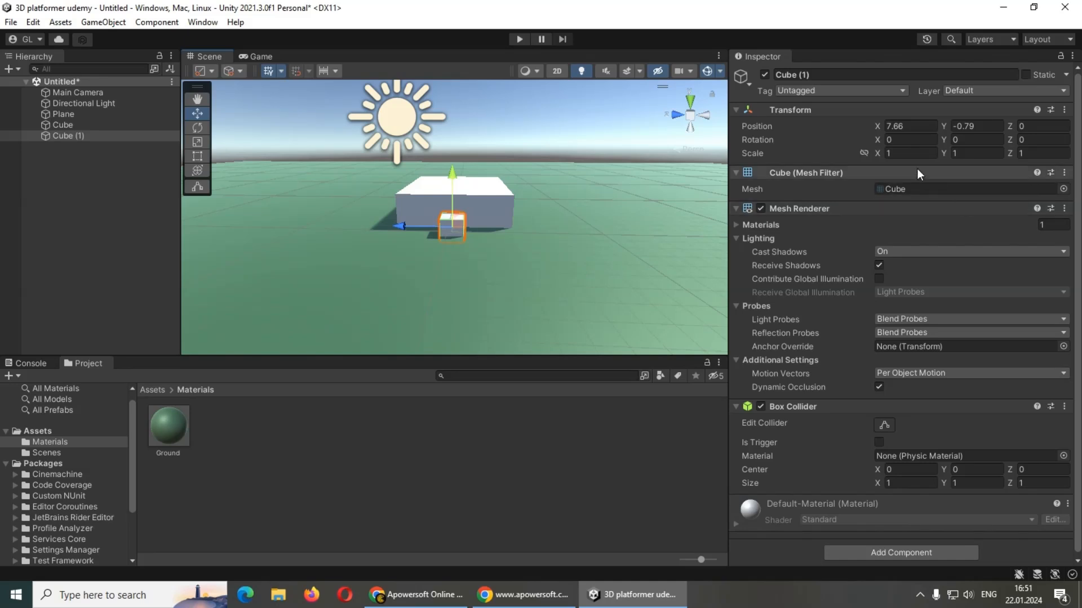
# Scale the second cube to about 4.57 in X, 2.73 in Y and 5.2 in Z
pyautogui.click(882, 152)
pyautogui.write('1.2')
pyautogui.press('BackSpace')
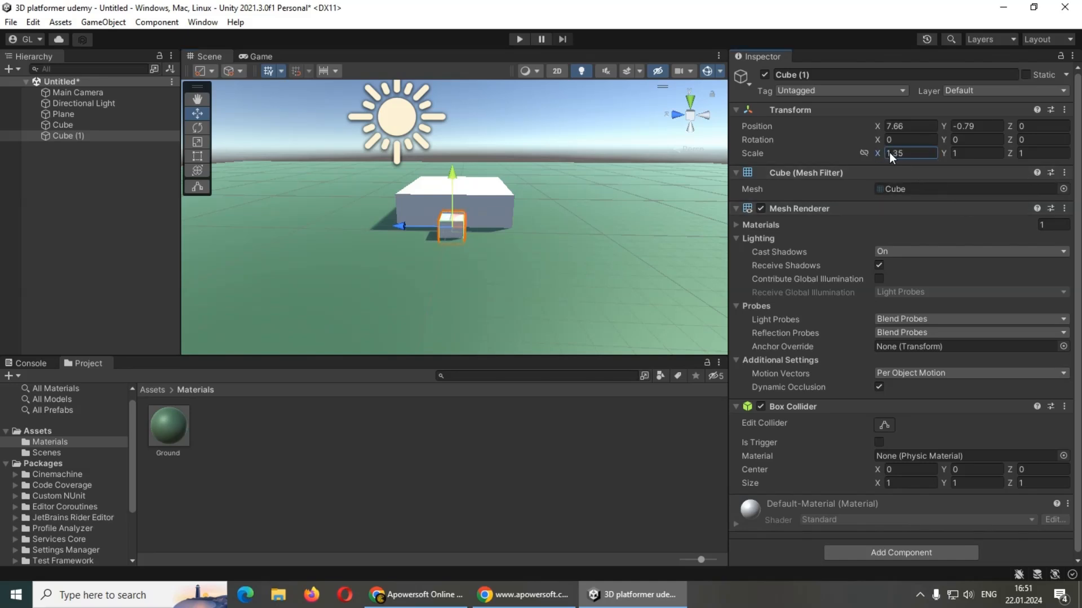
pyautogui.write('15')
pyautogui.moveTo(1011, 153); pyautogui.dragTo(40, 171)
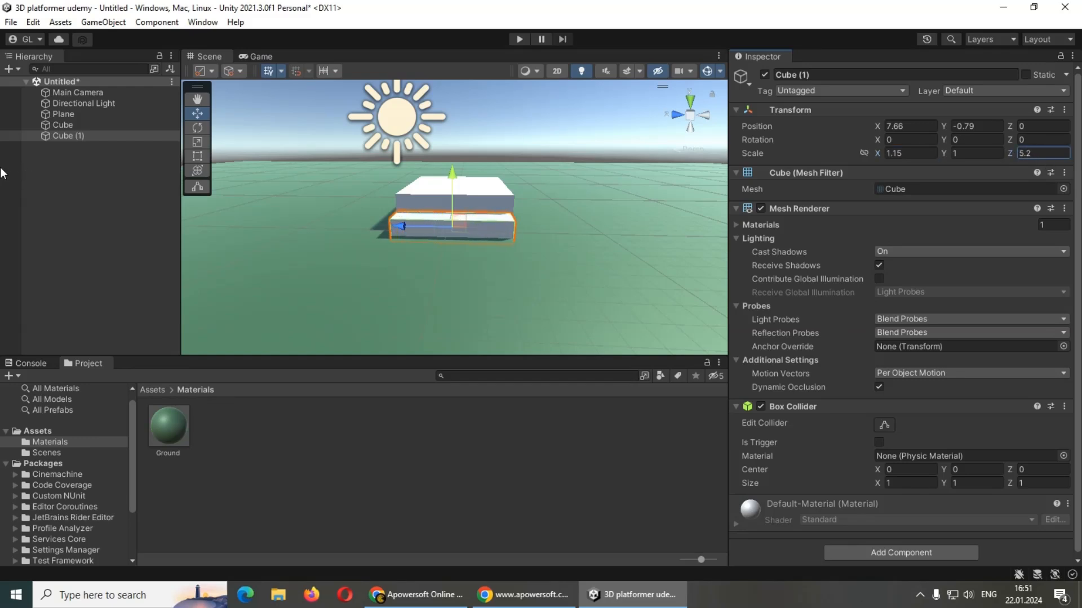
pyautogui.moveTo(945, 152); pyautogui.dragTo(983, 154)
pyautogui.moveTo(876, 154); pyautogui.dragTo(968, 153)
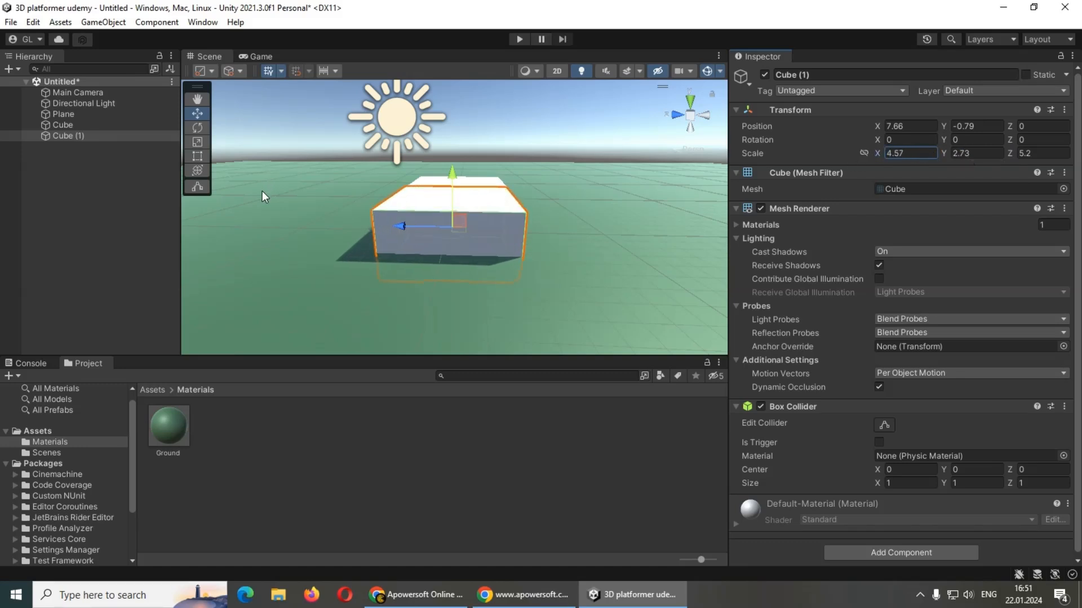
pyautogui.keyDown('alt'); pyautogui.moveTo(262, 191); pyautogui.dragTo(355, 231); pyautogui.keyUp('alt')
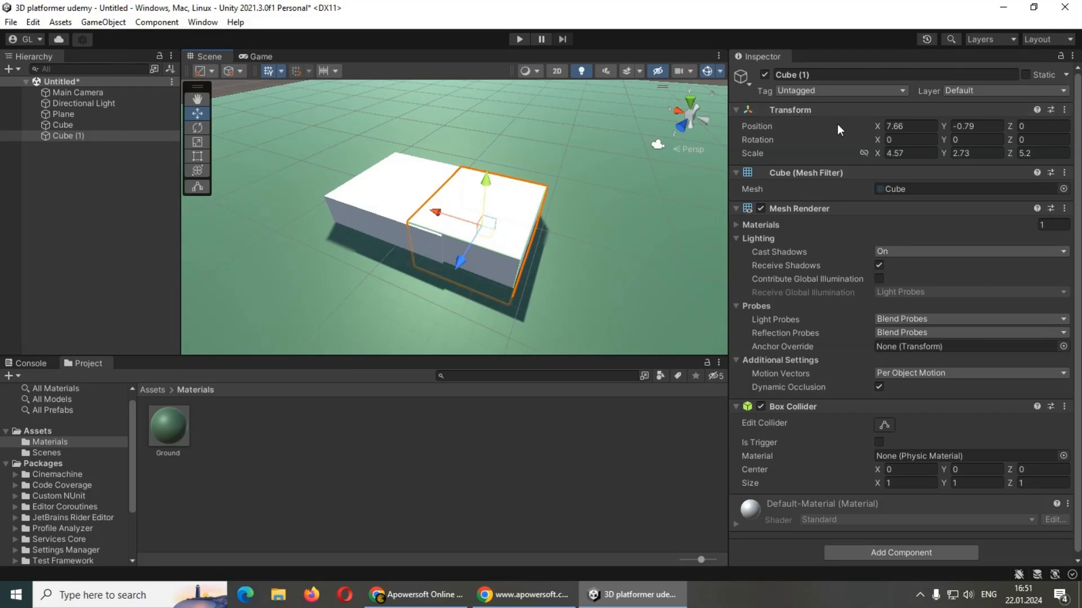
pyautogui.moveTo(881, 140)
pyautogui.mouseDown()
pyautogui.moveTo(928, 141)
pyautogui.moveTo(754, 147)
pyautogui.moveTo(739, 134)
pyautogui.moveTo(990, 124)
pyautogui.moveTo(862, 142)
pyautogui.mouseUp()
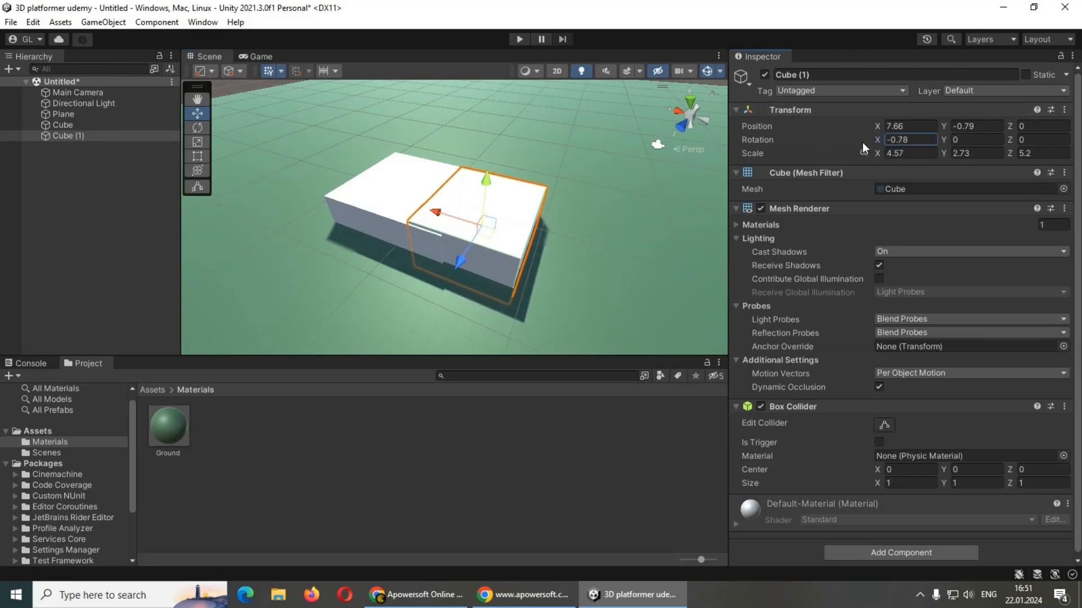
pyautogui.click(897, 141)
pyautogui.write('0')
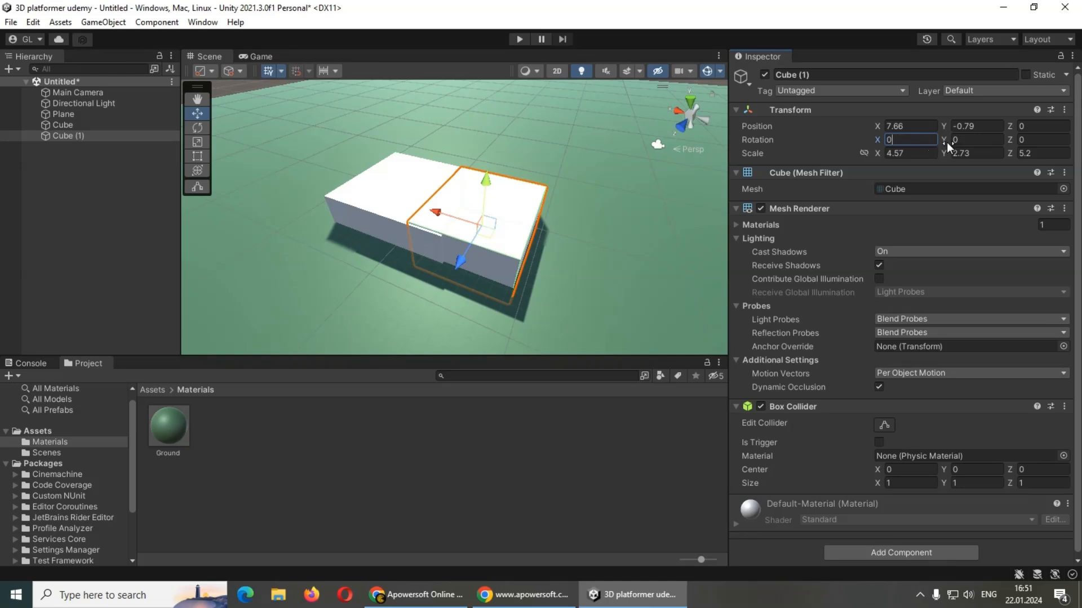
pyautogui.moveTo(947, 142); pyautogui.dragTo(803, 227)
pyautogui.click(975, 140)
pyautogui.write('0')
# Tilt the second cube about 37 degrees around Z and shift it to about X 7.81, Y -0.98
pyautogui.moveTo(1009, 137); pyautogui.dragTo(779, 252)
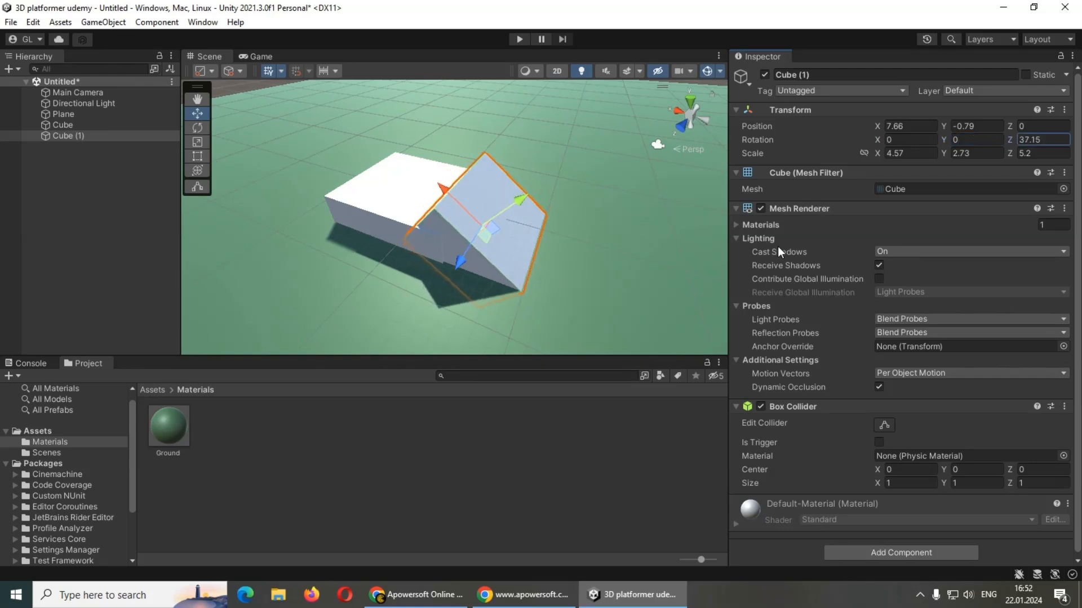
pyautogui.moveTo(520, 200)
pyautogui.mouseDown()
pyautogui.moveTo(533, 212)
pyautogui.moveTo(513, 221)
pyautogui.moveTo(526, 218)
pyautogui.mouseUp()
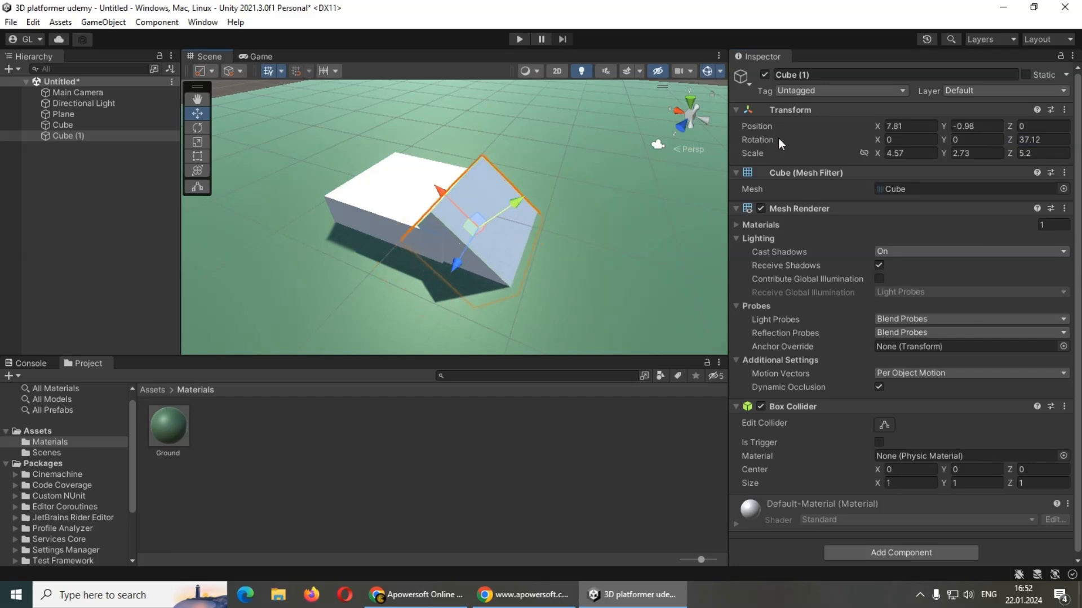
pyautogui.moveTo(880, 139)
pyautogui.mouseDown()
pyautogui.moveTo(843, 141)
pyautogui.moveTo(871, 139)
pyautogui.mouseUp()
pyautogui.moveTo(945, 136)
pyautogui.mouseDown()
pyautogui.moveTo(928, 134)
pyautogui.moveTo(952, 141)
pyautogui.mouseUp()
# Shape the second cube into a gentler ramp with X scale 6.89 and Z rotation about 20.16, lowered to about Y -1.24
pyautogui.moveTo(877, 151); pyautogui.dragTo(948, 154)
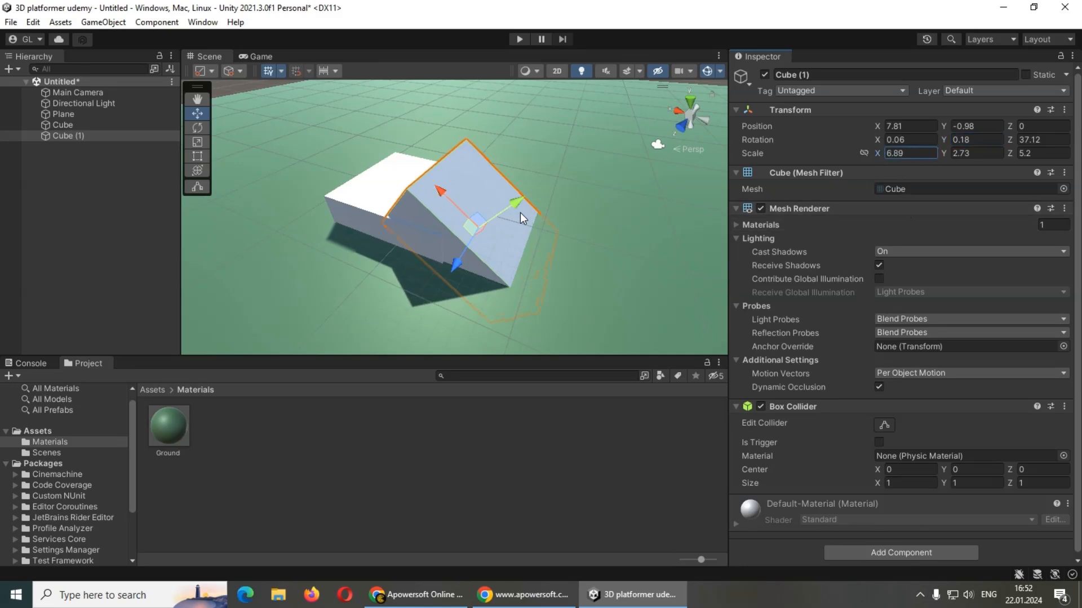
pyautogui.moveTo(1011, 140); pyautogui.dragTo(837, 172)
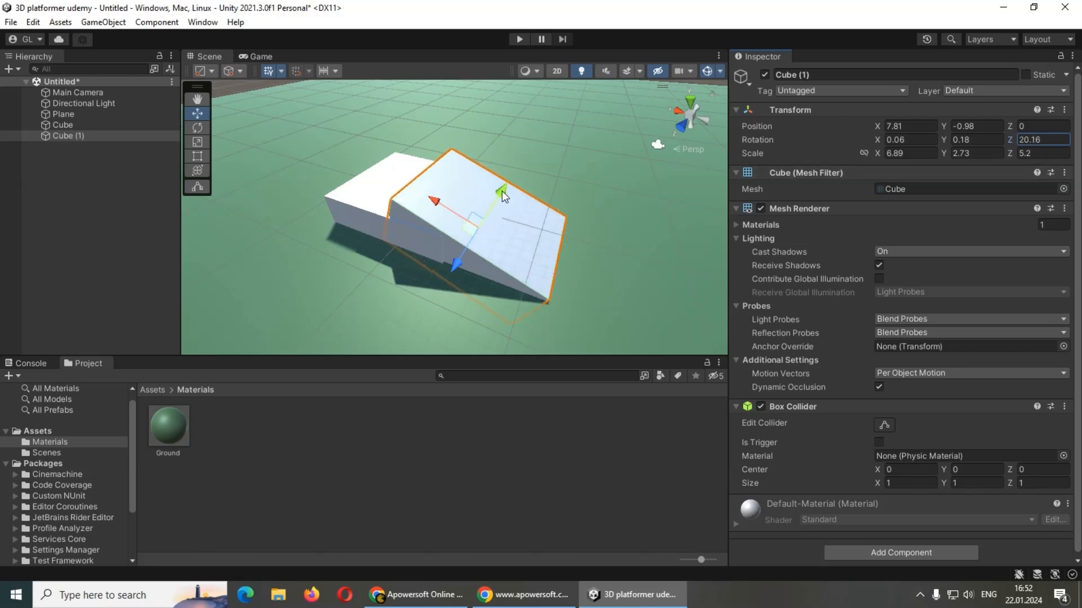
pyautogui.moveTo(502, 191); pyautogui.dragTo(500, 194)
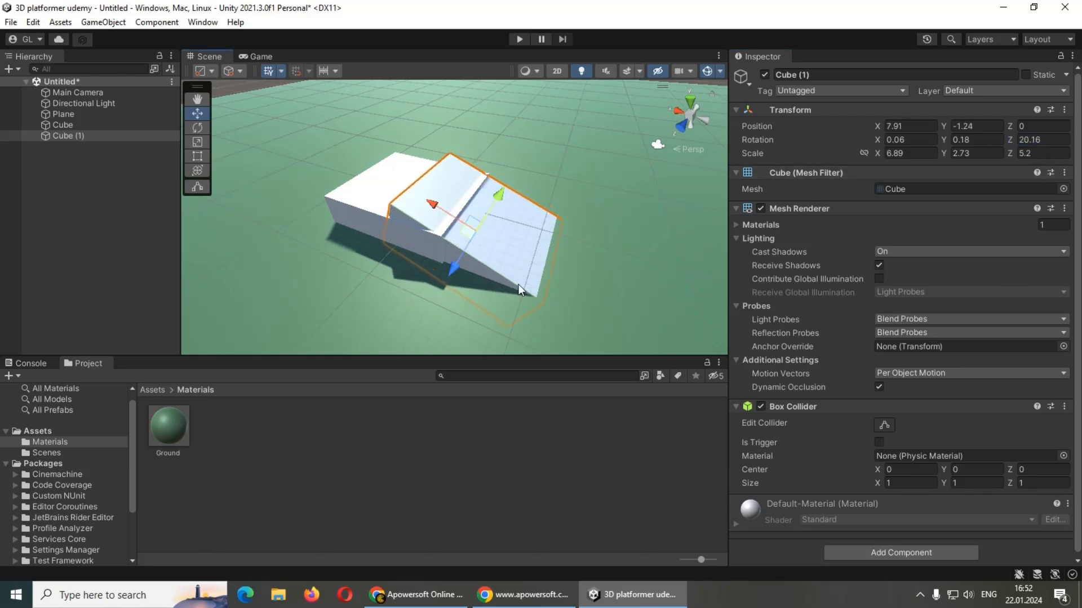
# Select the platform block behind the ramp and adjust its height slightly along the Y axis
pyautogui.click(488, 310)
pyautogui.keyDown('alt'); pyautogui.moveTo(445, 226); pyautogui.dragTo(553, 205); pyautogui.keyUp('alt')
pyautogui.click(447, 208)
pyautogui.click(419, 210)
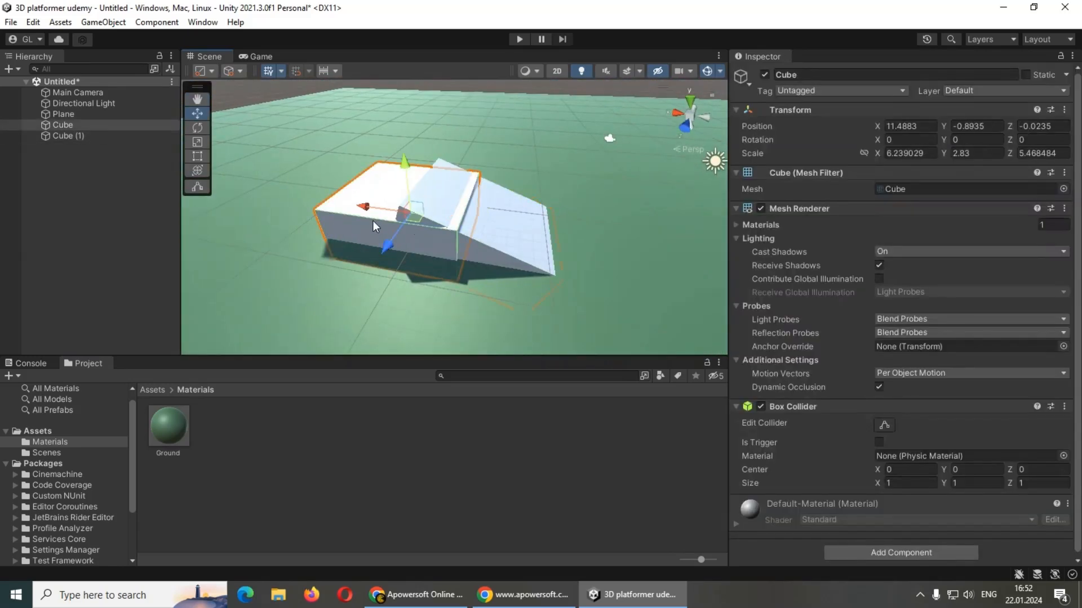
pyautogui.moveTo(405, 167); pyautogui.dragTo(405, 173)
pyautogui.click(571, 332)
# Examine the ramp and platform from several angles and in the Game view, and check the Main Camera's preview
pyautogui.keyDown('alt'); pyautogui.moveTo(594, 236); pyautogui.dragTo(590, 306); pyautogui.keyUp('alt')
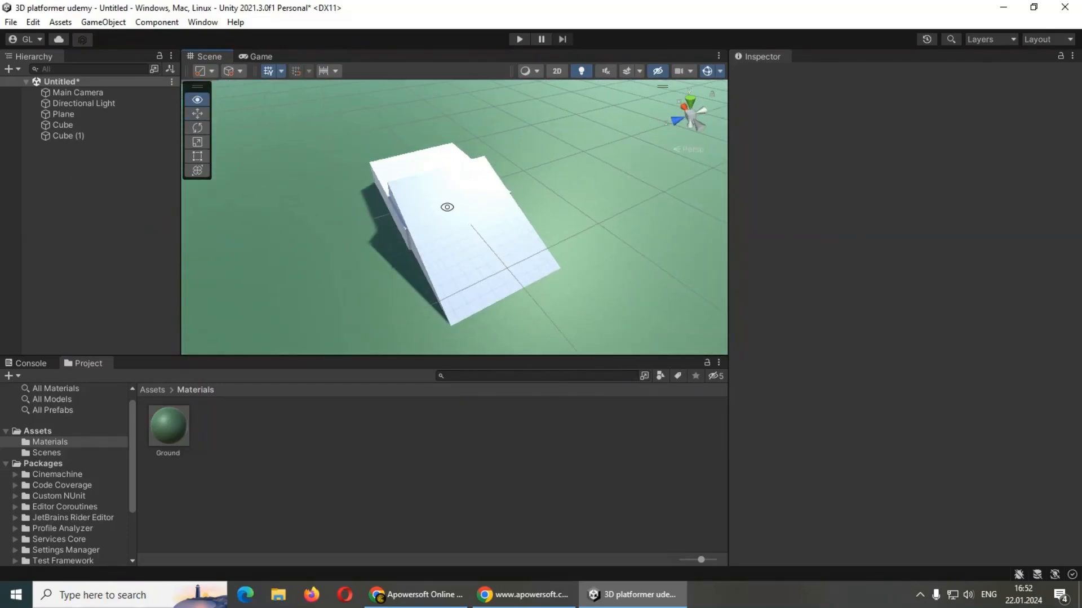
pyautogui.keyDown('alt'); pyautogui.moveTo(447, 208); pyautogui.dragTo(188, 134); pyautogui.keyUp('alt')
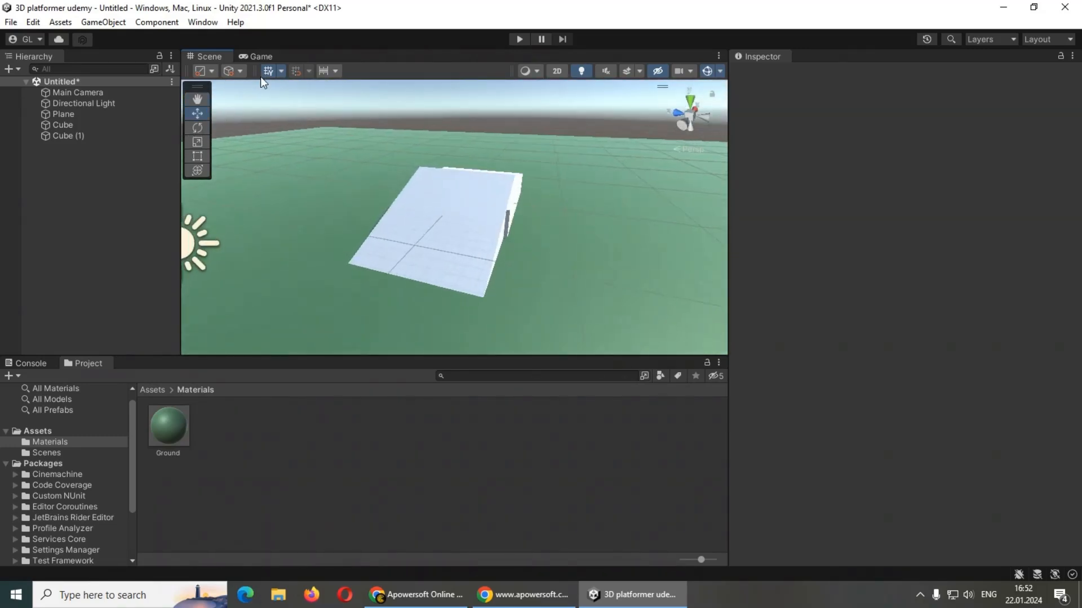
pyautogui.click(258, 57)
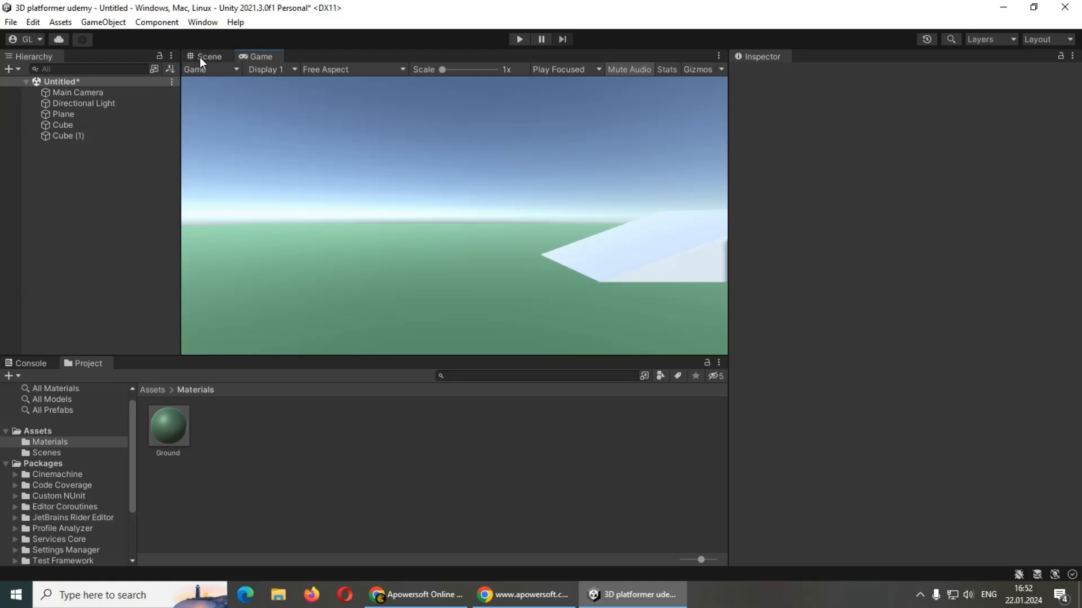
pyautogui.click(90, 93)
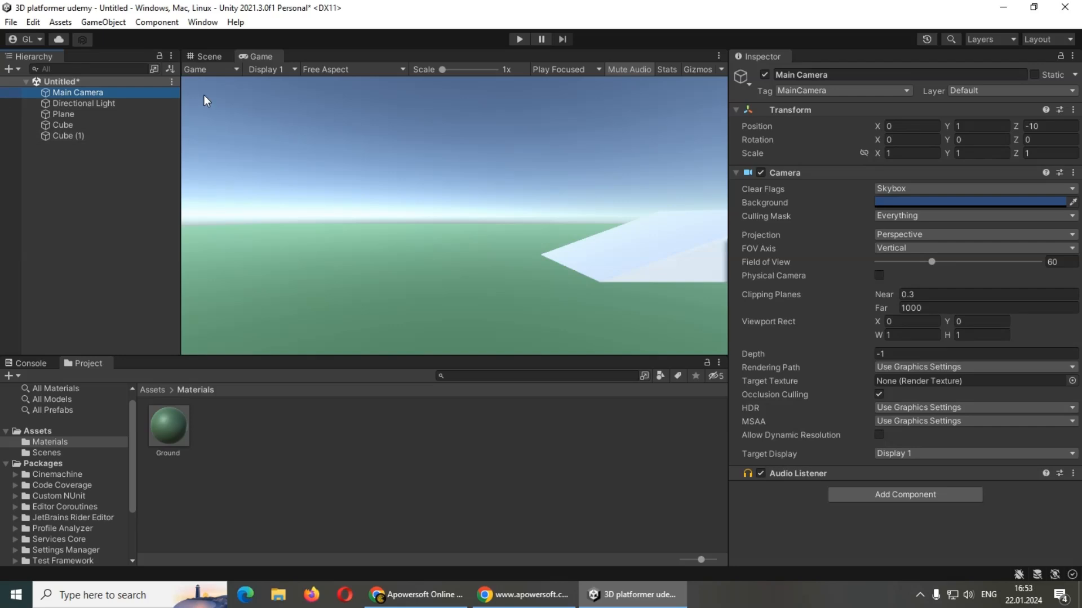
pyautogui.click(205, 57)
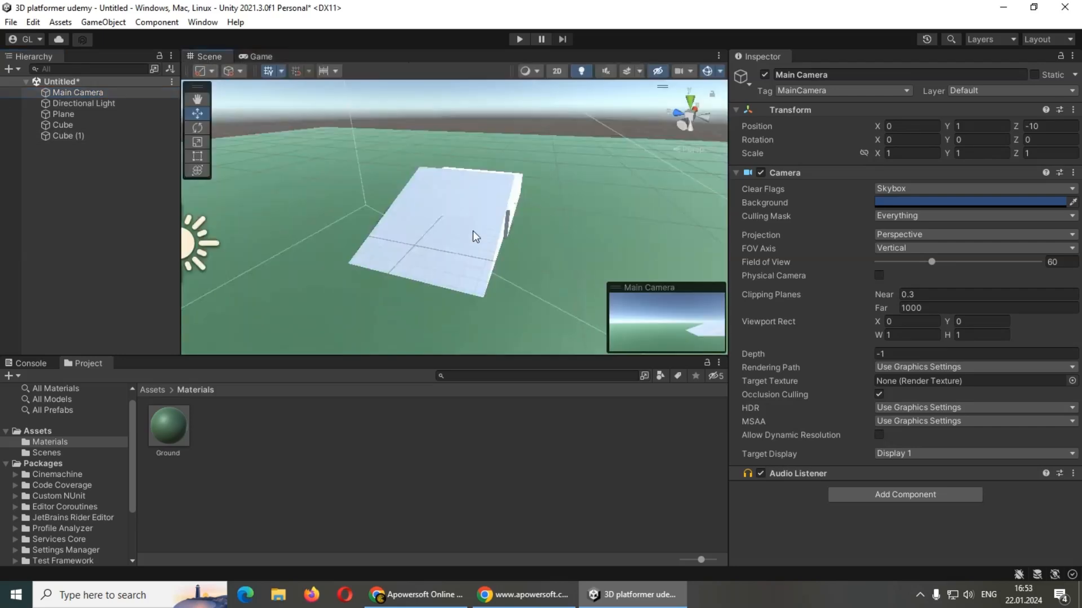
pyautogui.keyDown('alt'); pyautogui.moveTo(533, 246); pyautogui.dragTo(496, 456); pyautogui.keyUp('alt')
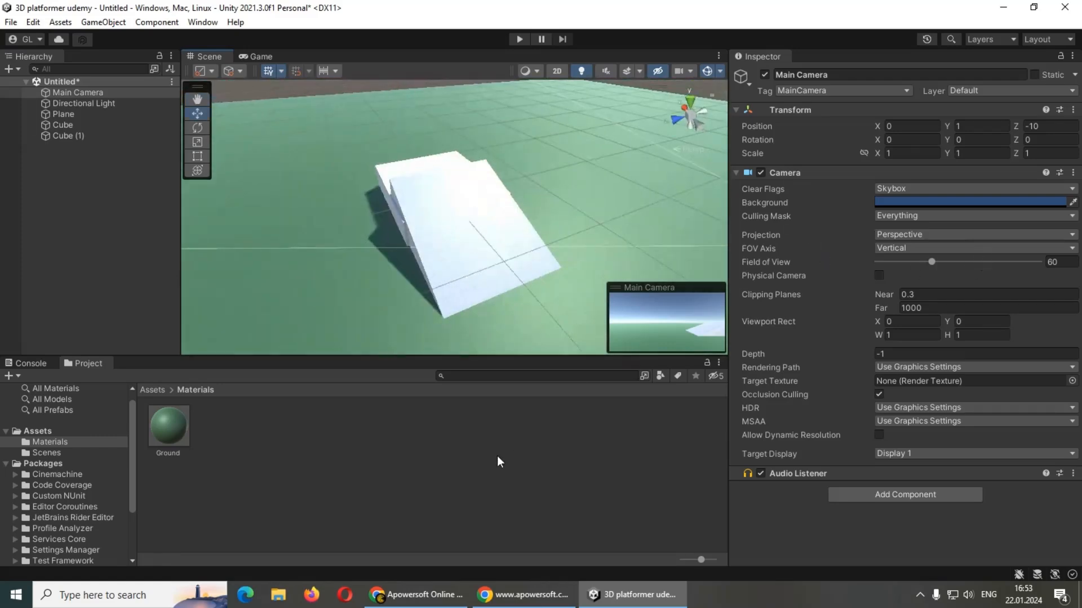
# Create a material named Cube in the Materials folder and apply it to the ramp
pyautogui.rightClick(497, 455)
pyautogui.moveTo(592, 106)
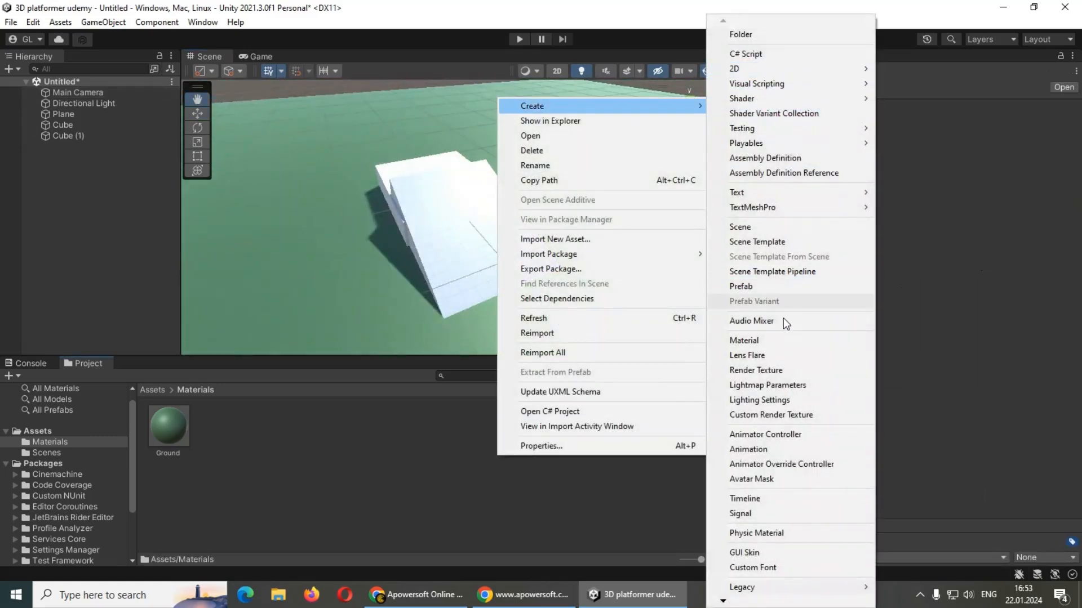
pyautogui.click(750, 341)
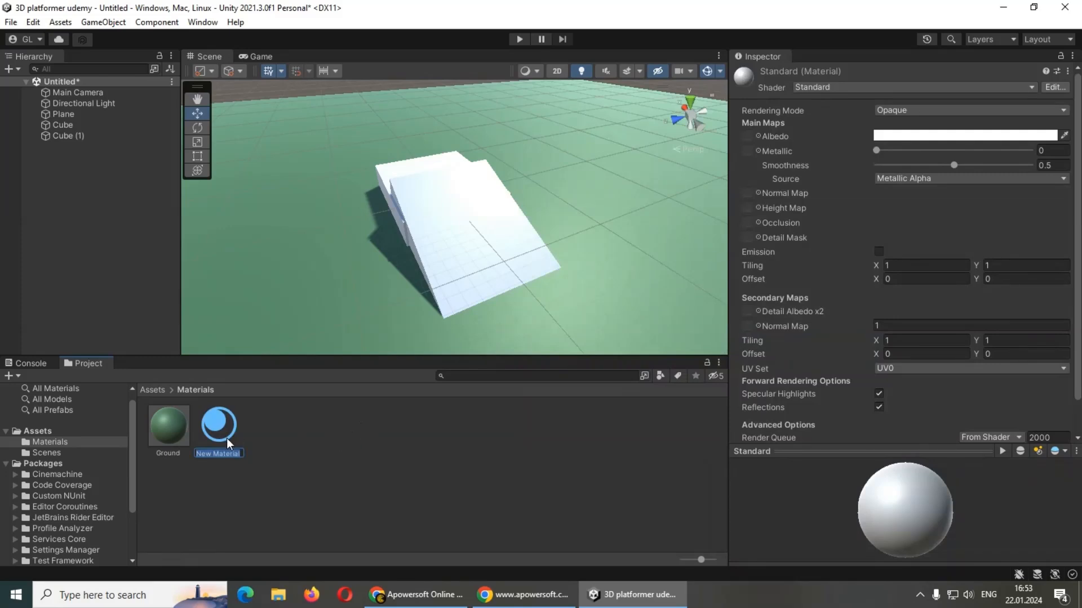
pyautogui.write('Cube')
pyautogui.press('Return')
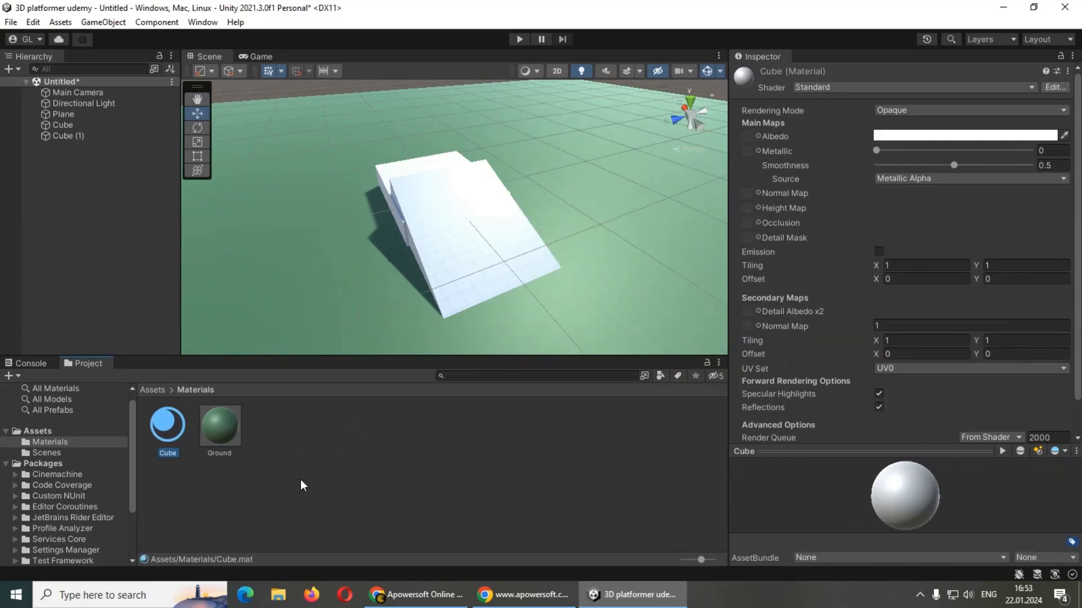
pyautogui.moveTo(161, 431); pyautogui.dragTo(449, 231)
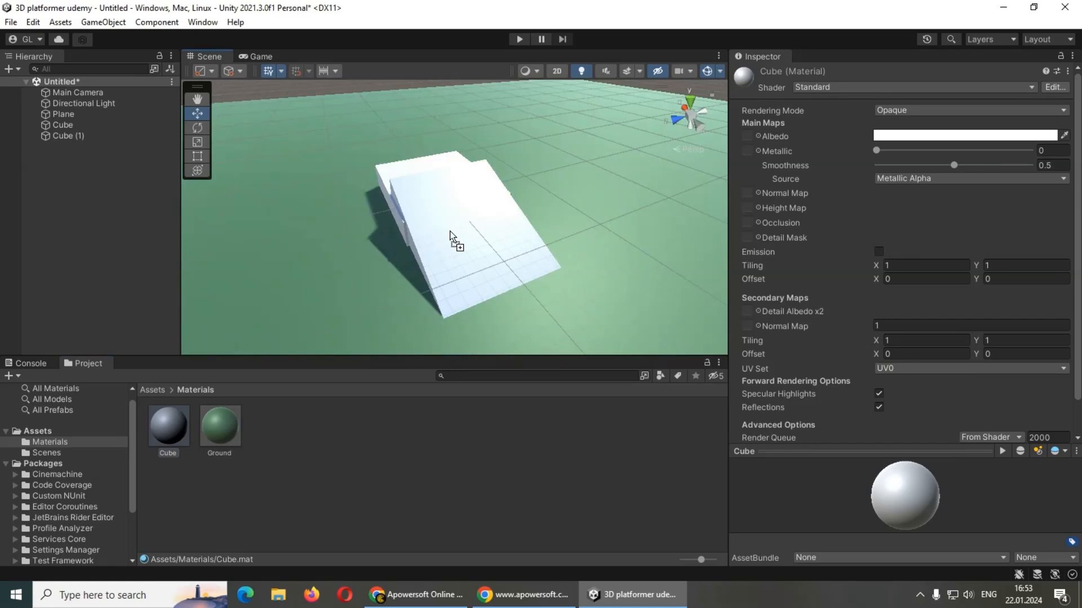
# Set the Cube material's albedo to light pink EAADAD and apply the material to the platform block behind the ramp
pyautogui.click(997, 137)
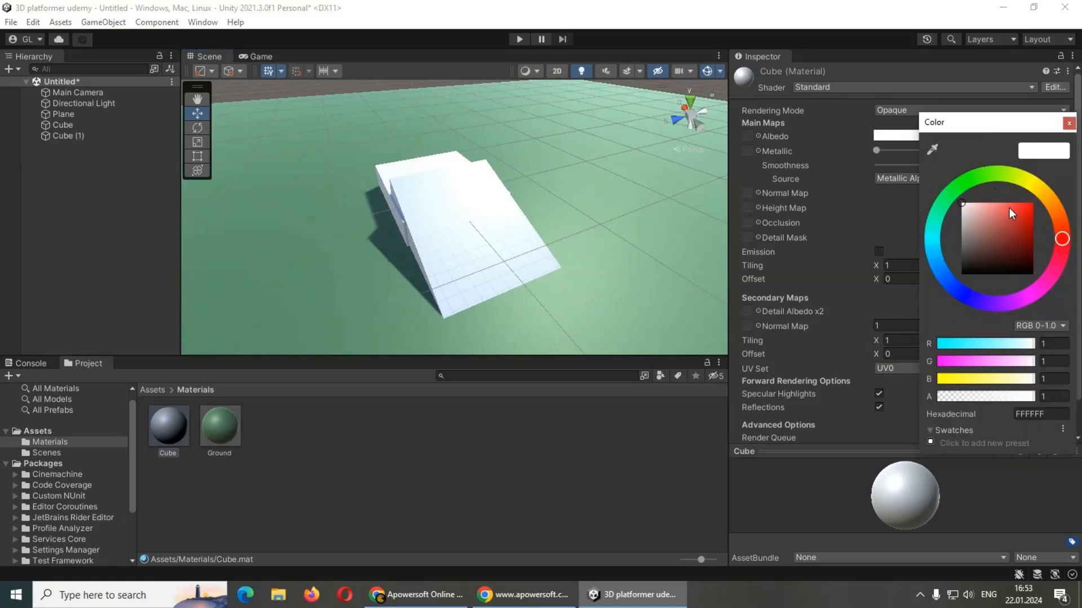
pyautogui.click(980, 209)
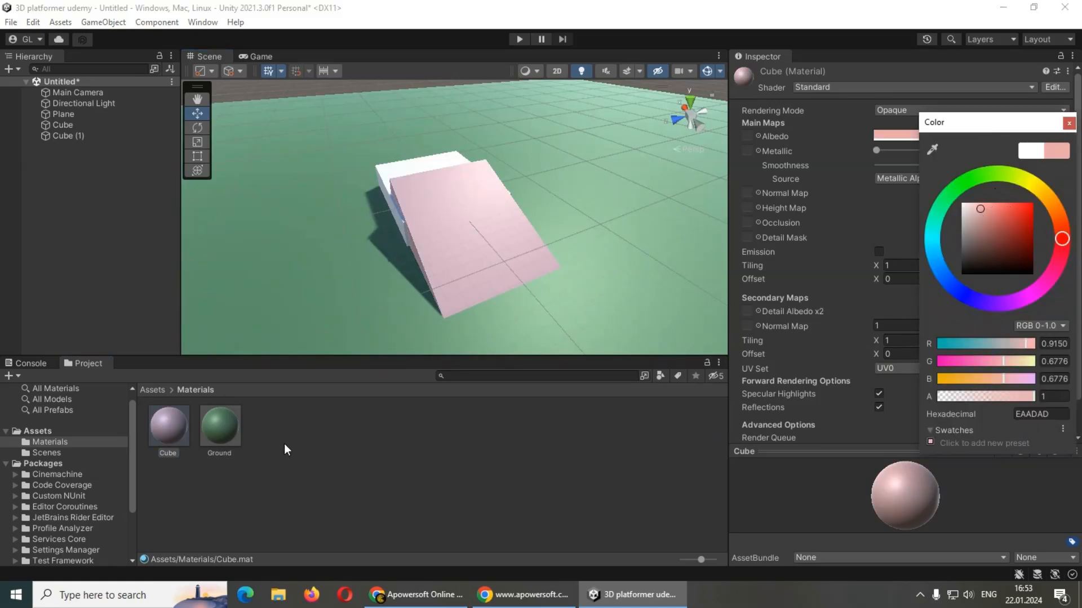
pyautogui.moveTo(165, 435); pyautogui.dragTo(385, 177)
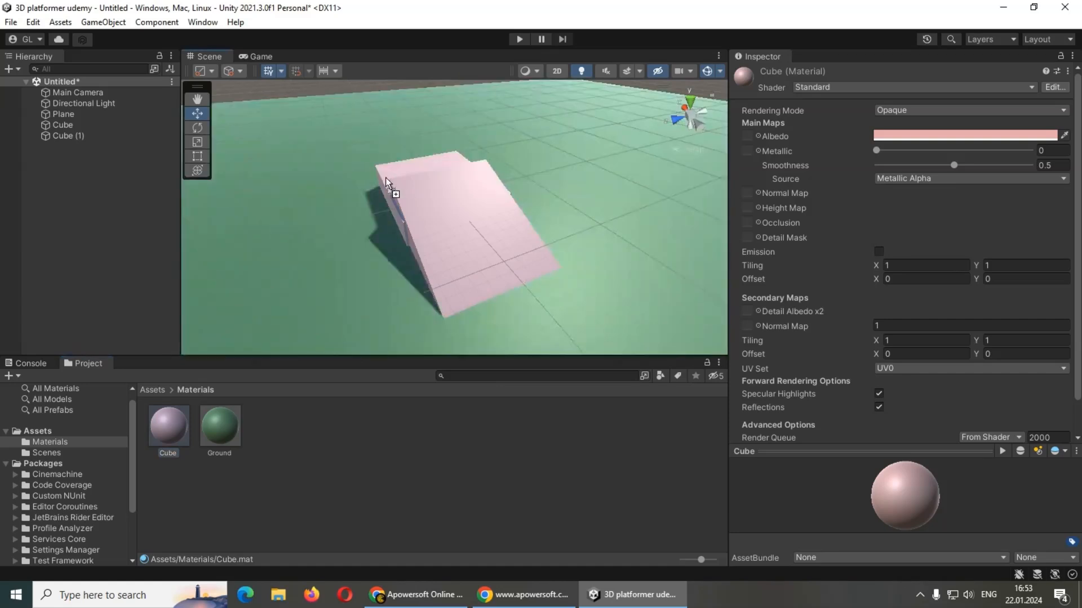
# Move the Main Camera to about X 4.95, Y 1, Z -16.28 and check its framing of the ramp in the Game view
pyautogui.keyDown('alt'); pyautogui.moveTo(339, 212); pyautogui.dragTo(219, 178); pyautogui.keyUp('alt')
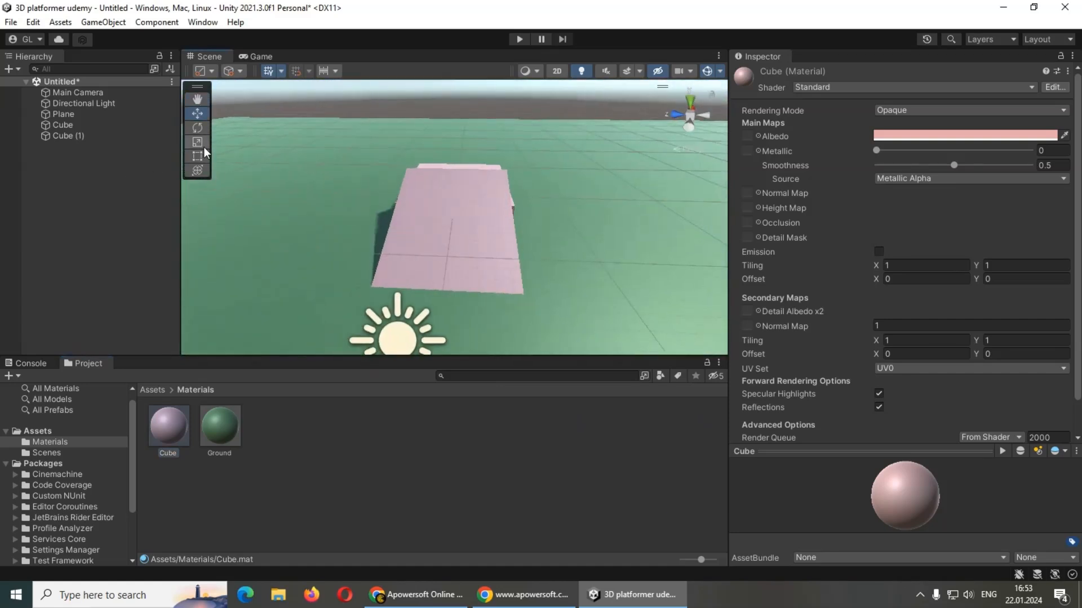
pyautogui.scroll(-10, 272, 191)
pyautogui.click(51, 114)
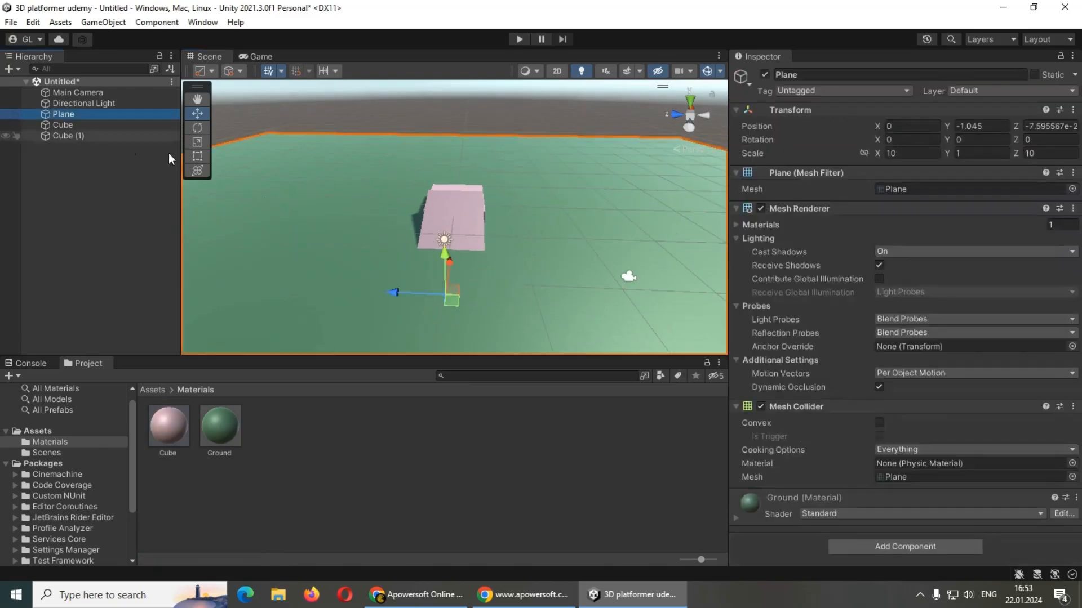
pyautogui.click(67, 94)
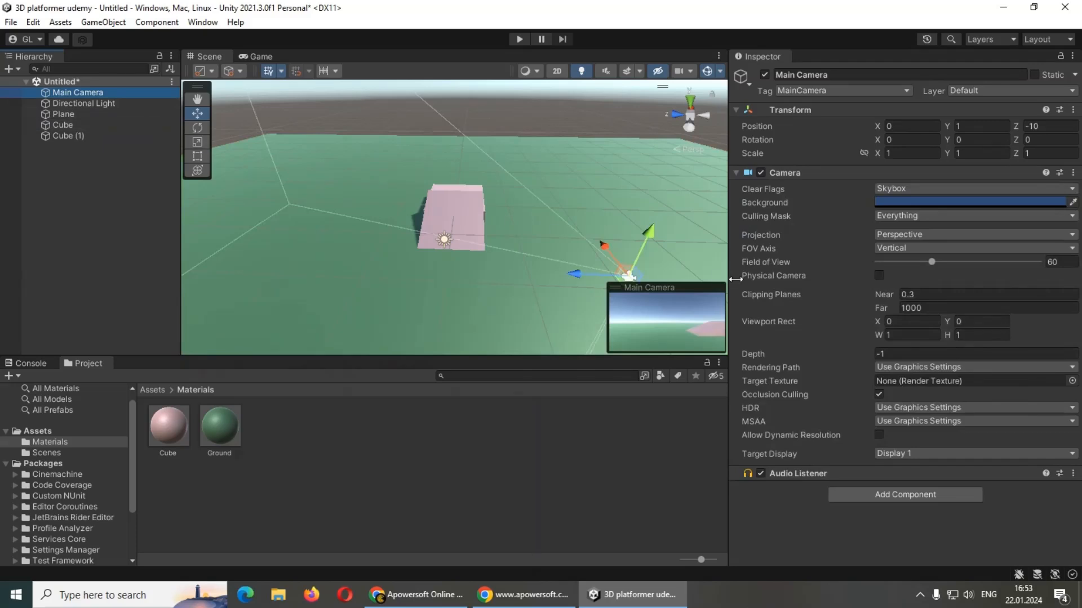
pyautogui.keyDown('alt'); pyautogui.moveTo(607, 241); pyautogui.dragTo(569, 242); pyautogui.keyUp('alt')
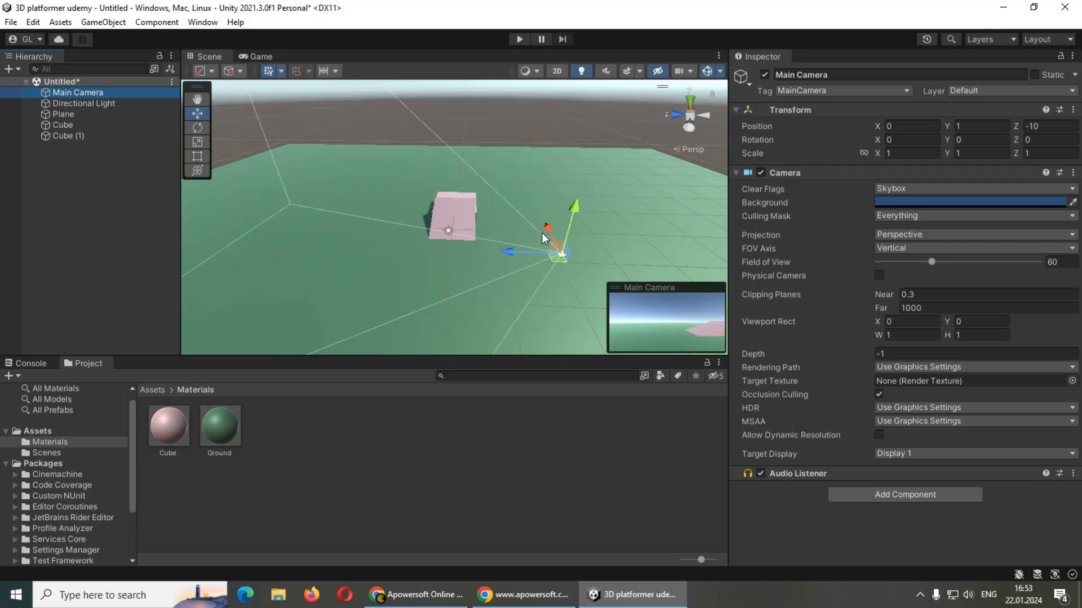
pyautogui.moveTo(542, 233); pyautogui.dragTo(558, 251)
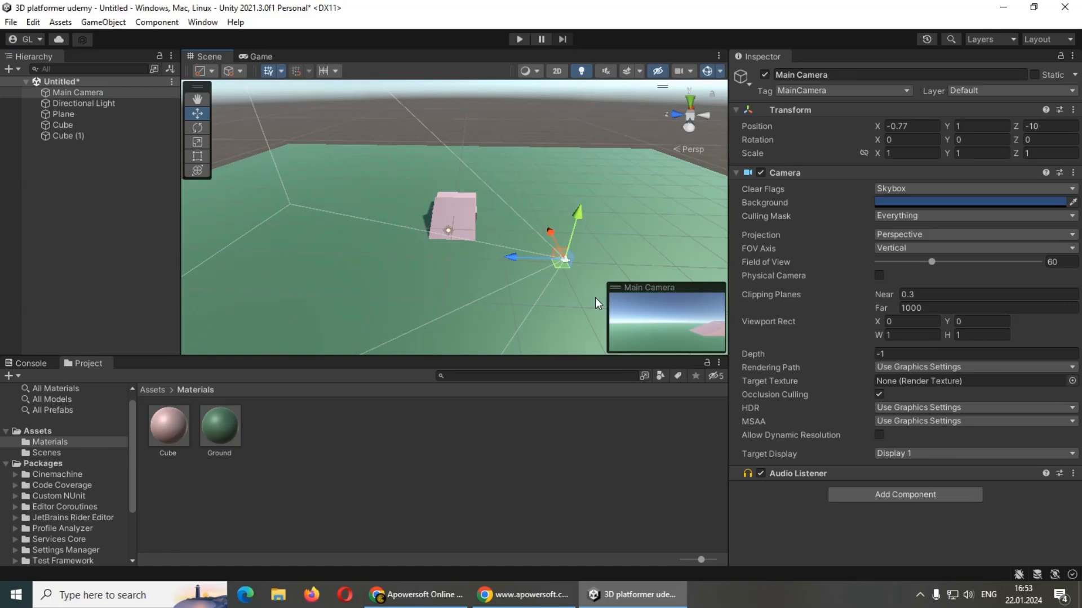
pyautogui.moveTo(510, 258); pyautogui.dragTo(542, 217)
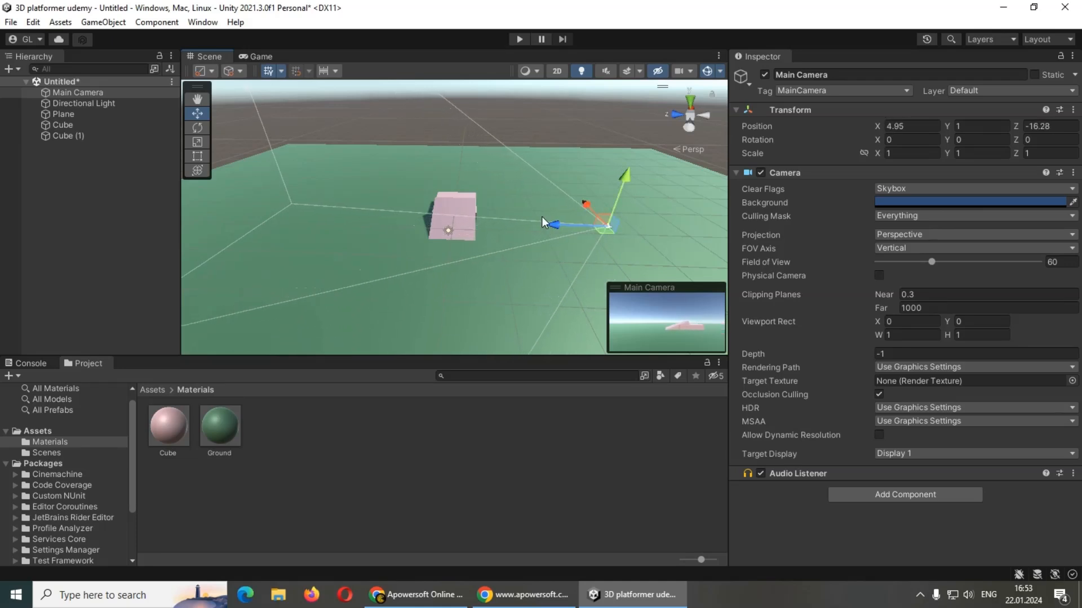
pyautogui.click(271, 57)
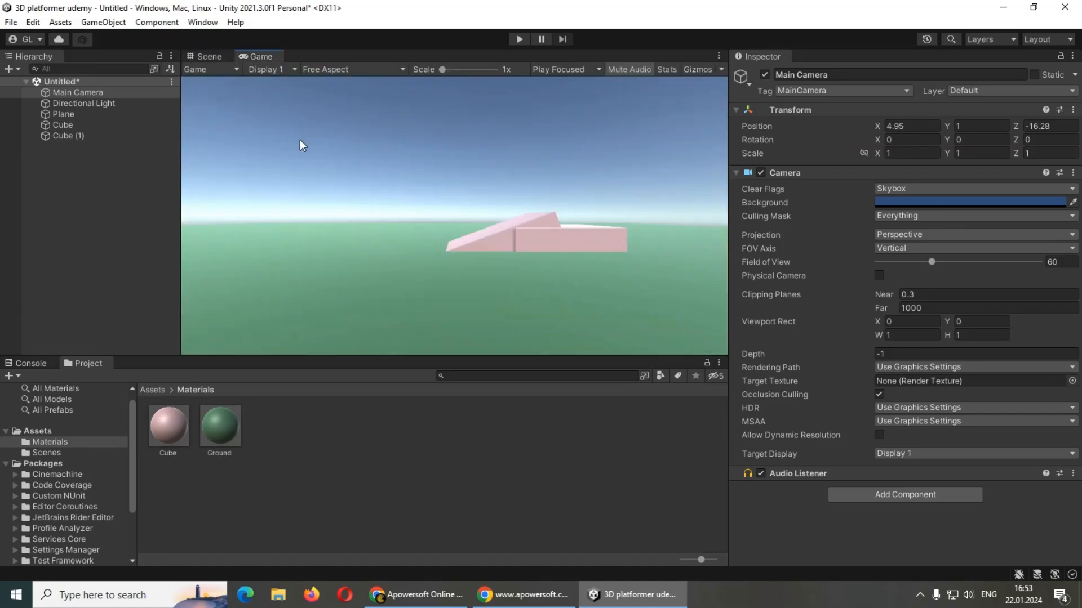
pyautogui.rightClick(169, 81)
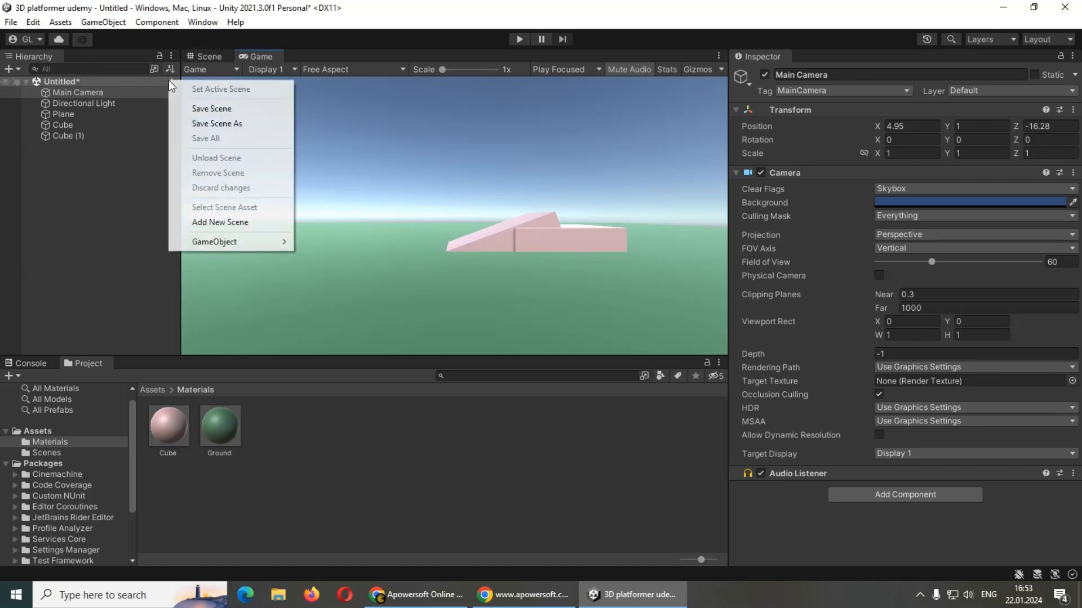
pyautogui.click(198, 108)
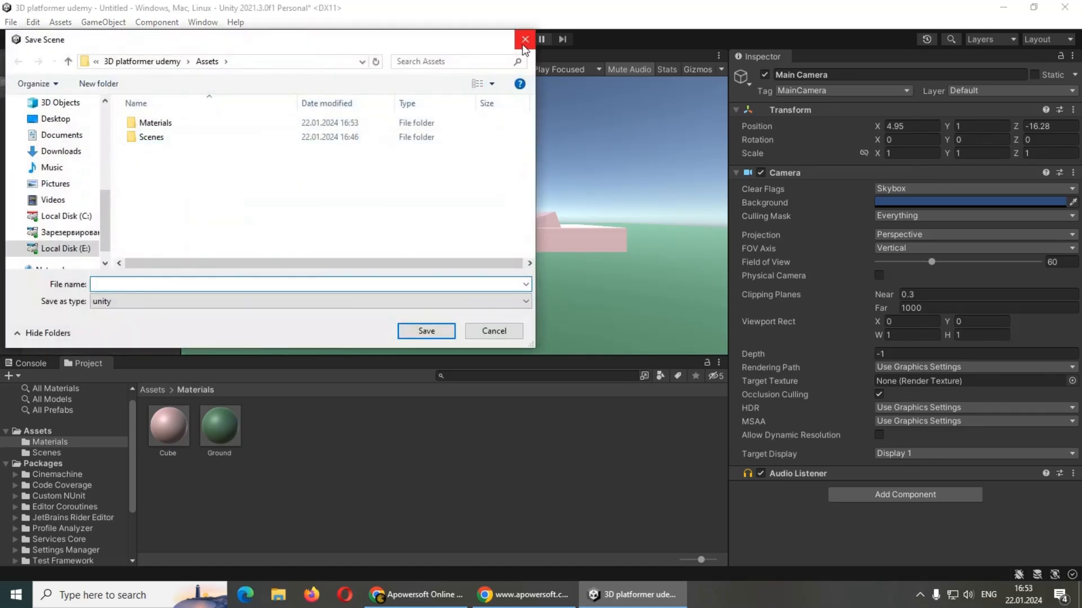
pyautogui.click(524, 39)
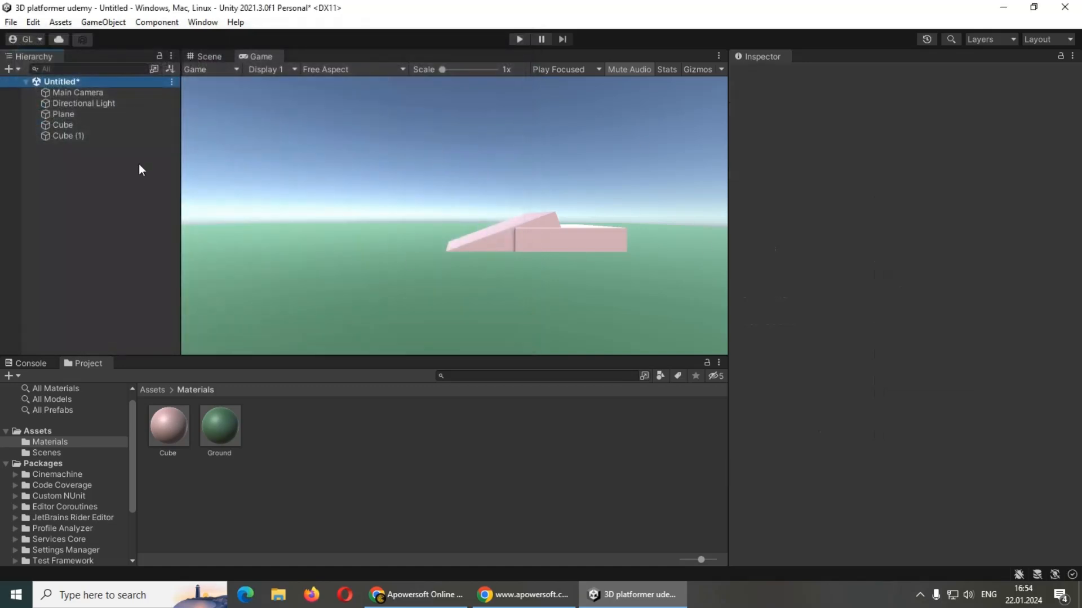
# Add a capsule to the scene and move it across the ground to about X 0.34, Z -8.73
pyautogui.click(152, 392)
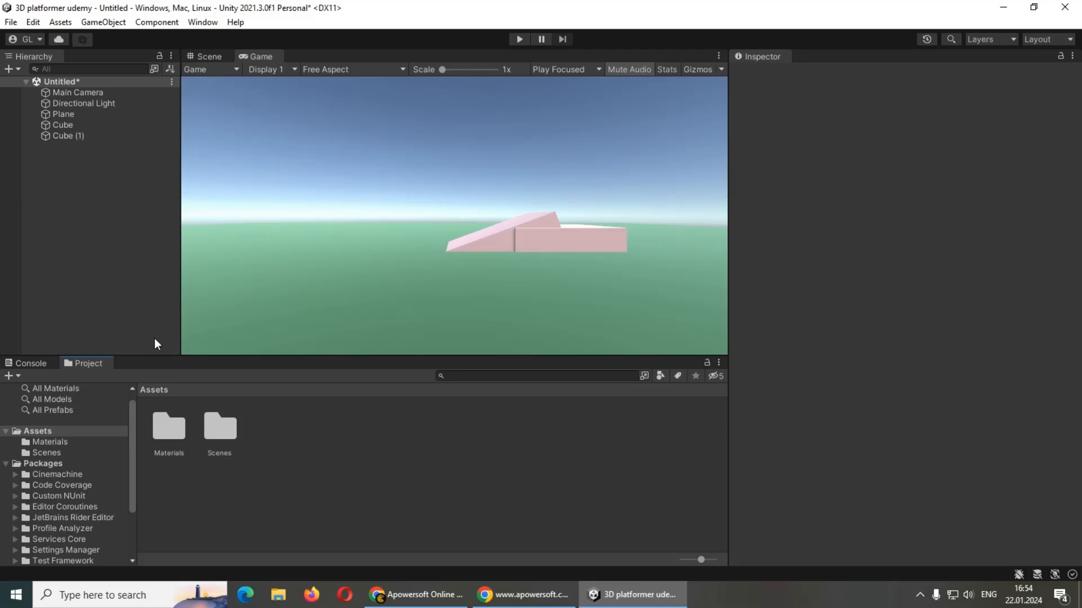
pyautogui.rightClick(64, 180)
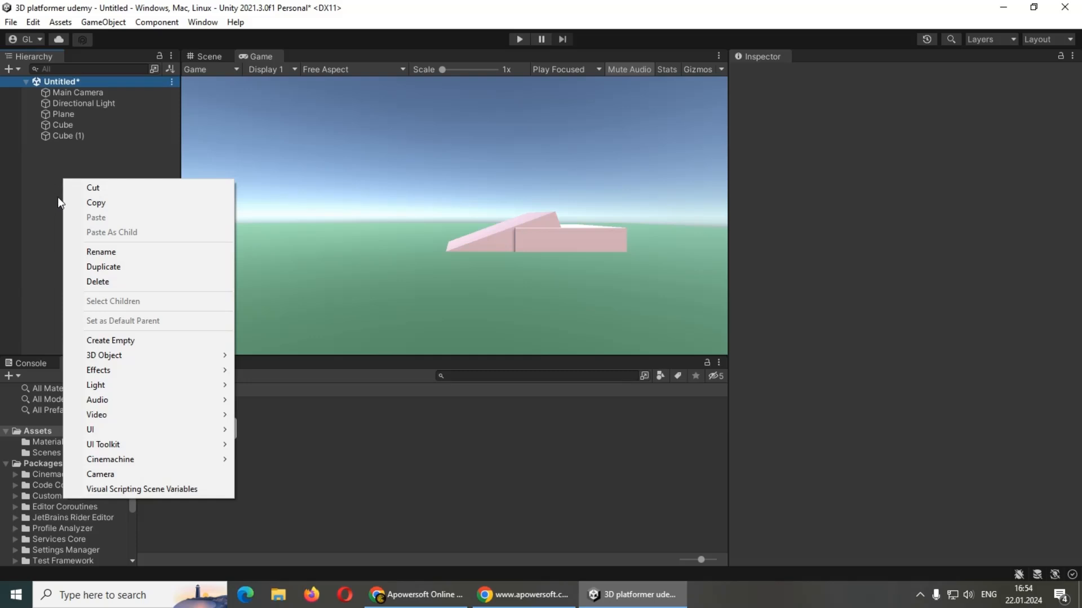
pyautogui.moveTo(114, 362)
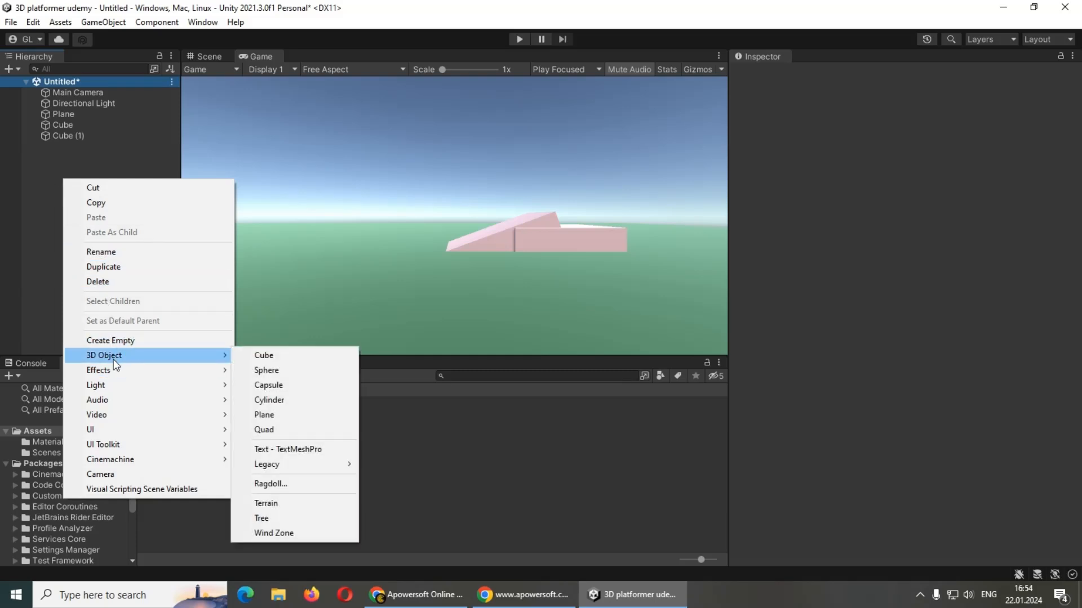
pyautogui.click(281, 386)
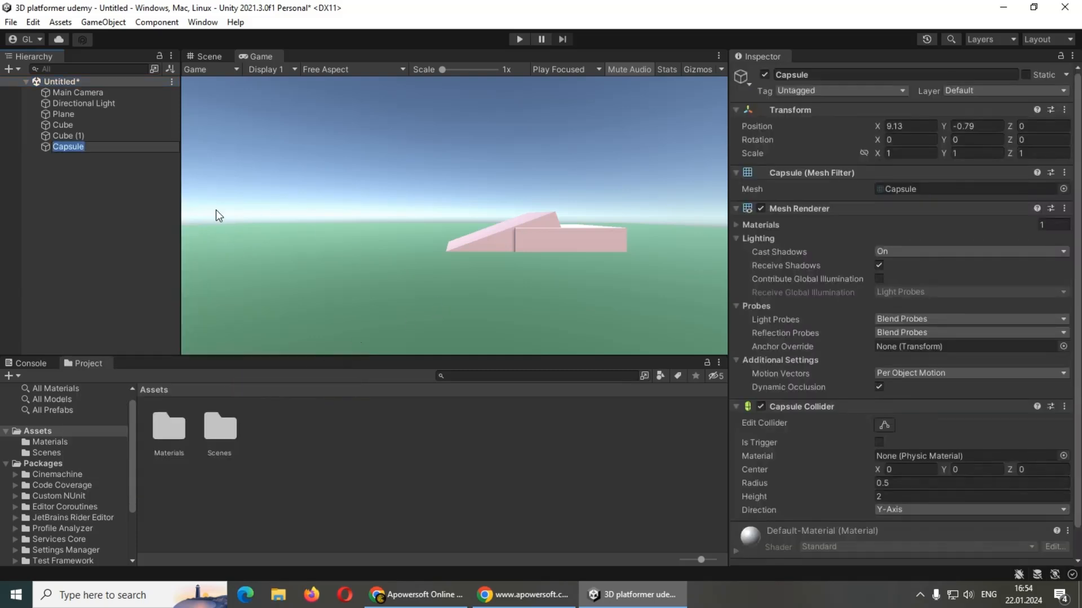
pyautogui.click(206, 56)
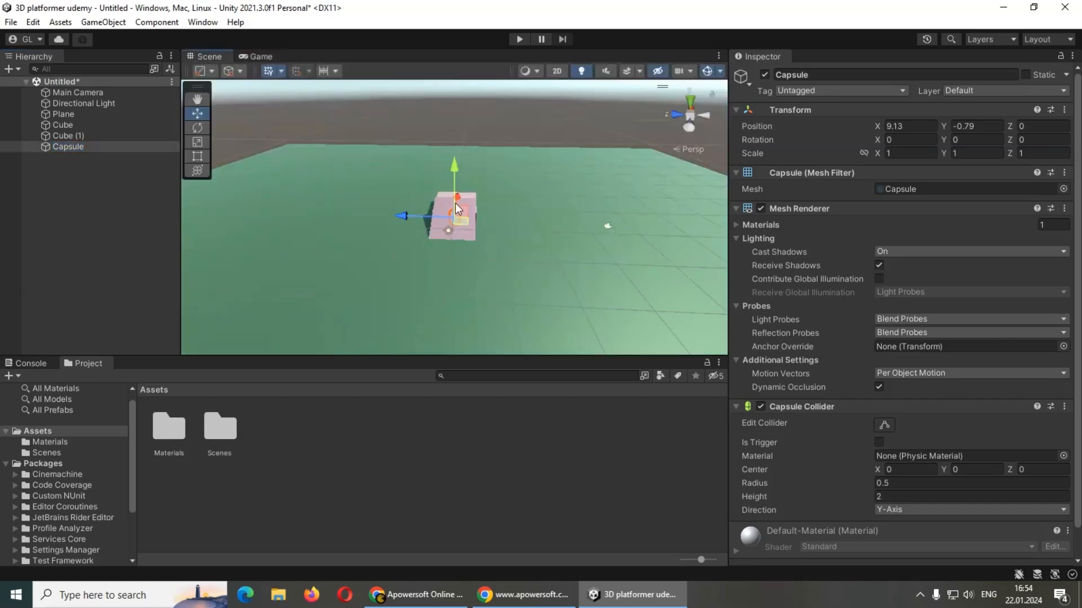
pyautogui.moveTo(460, 215); pyautogui.dragTo(490, 287)
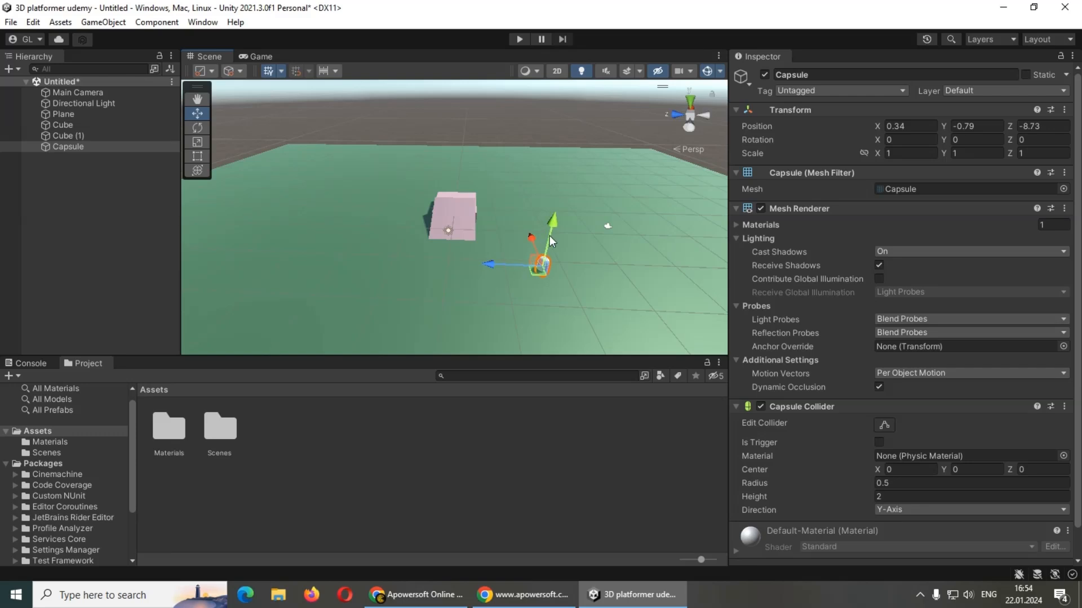
# Raise the capsule above the ground to about Y 0.21
pyautogui.scroll(3, 550, 273)
pyautogui.press('f')
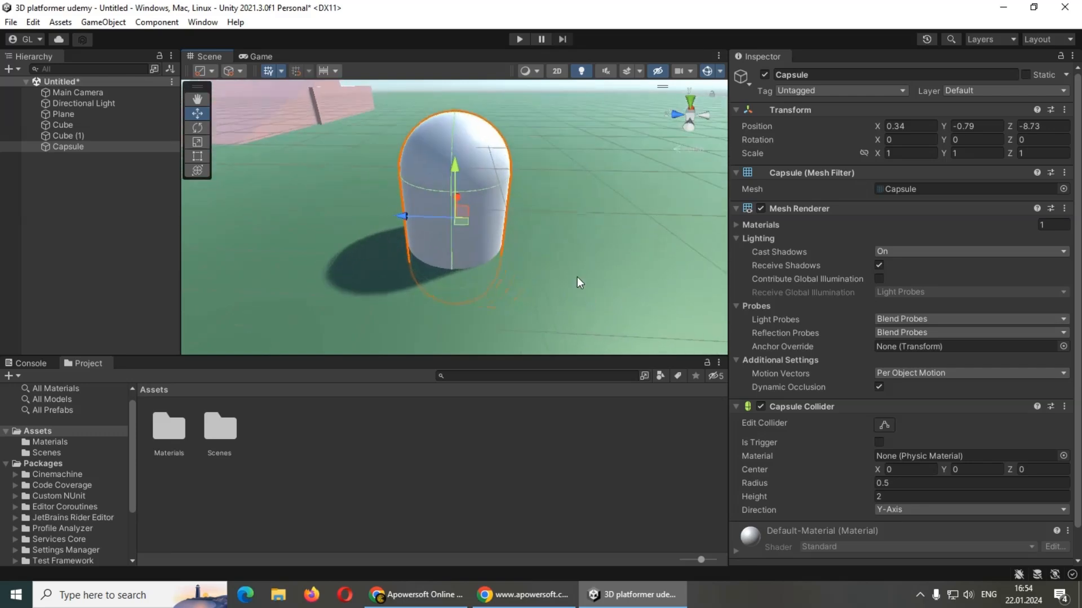
pyautogui.moveTo(457, 169); pyautogui.dragTo(441, 55)
pyautogui.press('f')
pyautogui.scroll(-6, 508, 181)
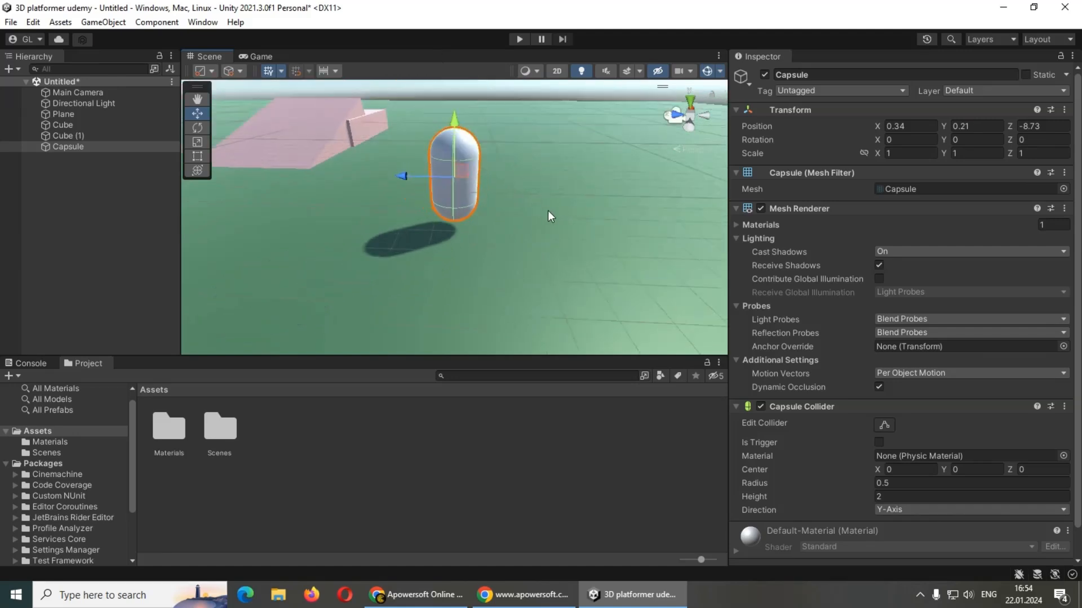
pyautogui.keyDown('alt'); pyautogui.moveTo(548, 210); pyautogui.dragTo(401, 282); pyautogui.keyUp('alt')
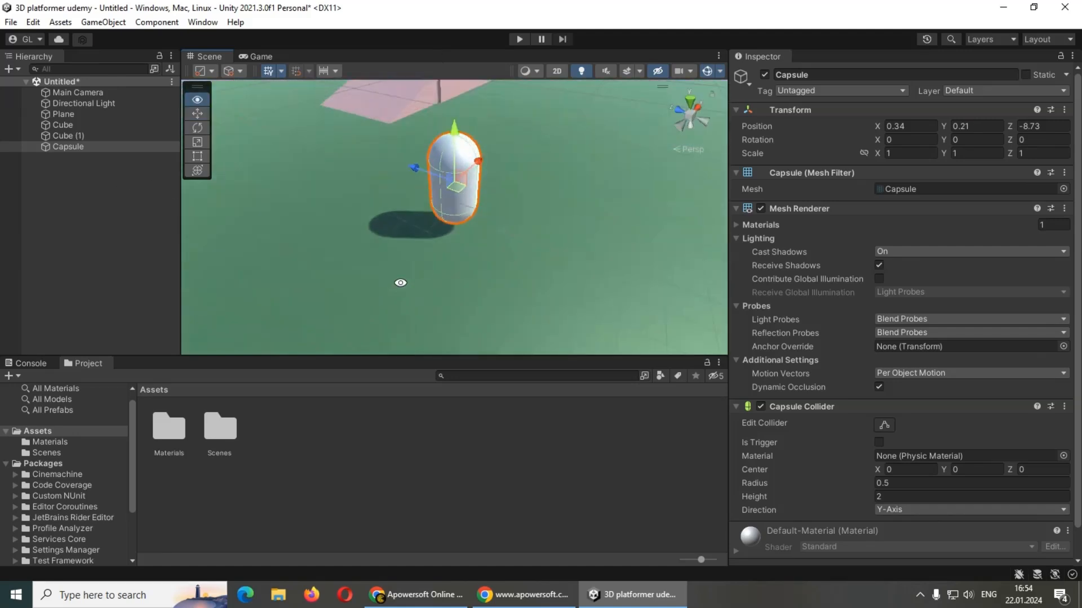
# Rename the capsule to Player and check how it appears in the Scene and Game views
pyautogui.click(809, 74)
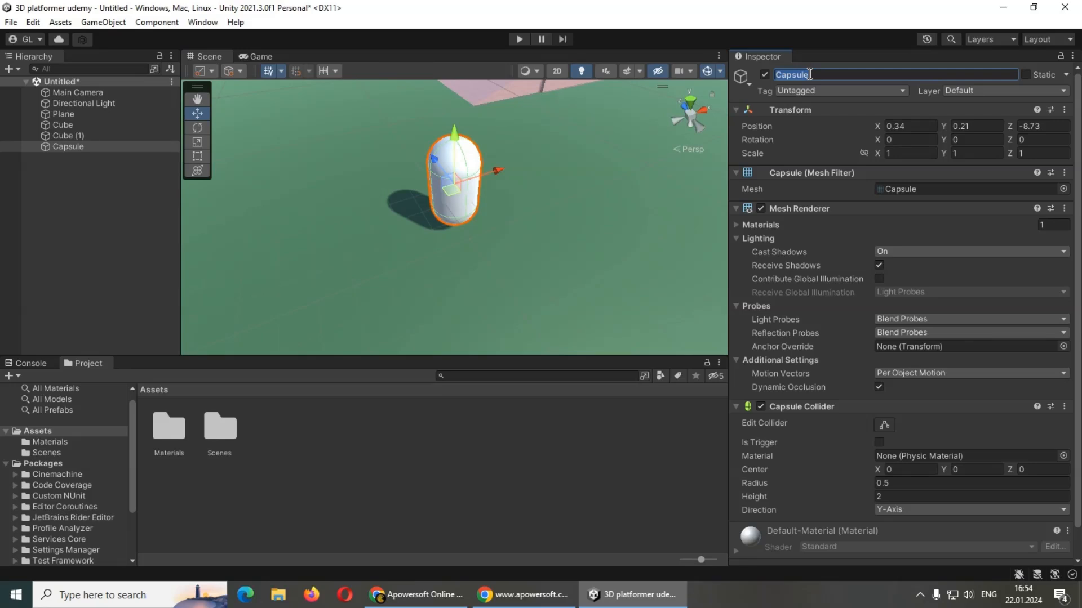
pyautogui.write('Player')
pyautogui.click(71, 147)
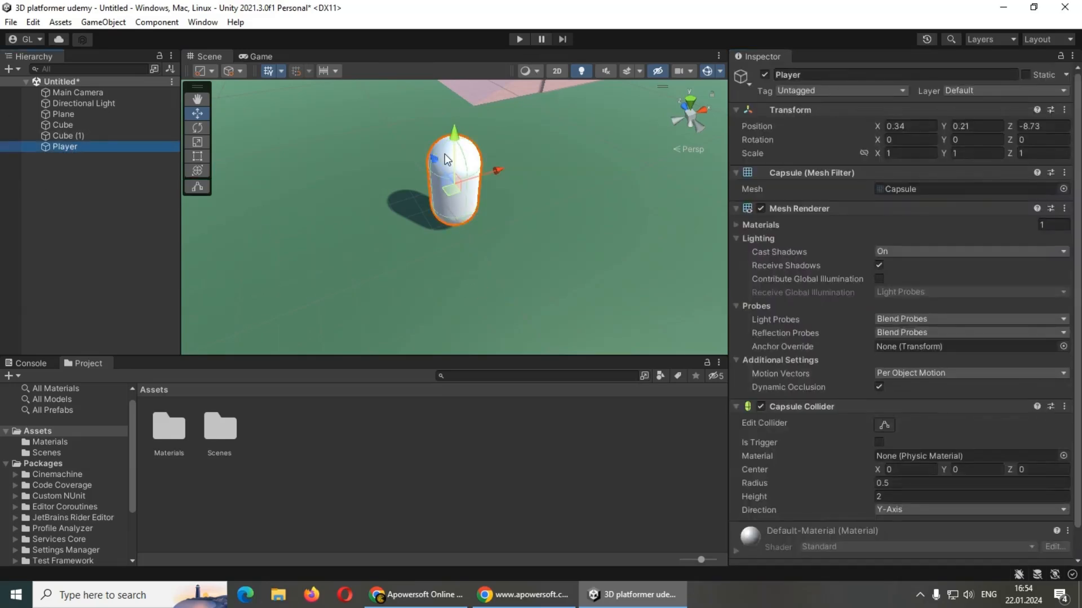
pyautogui.scroll(4, 445, 154)
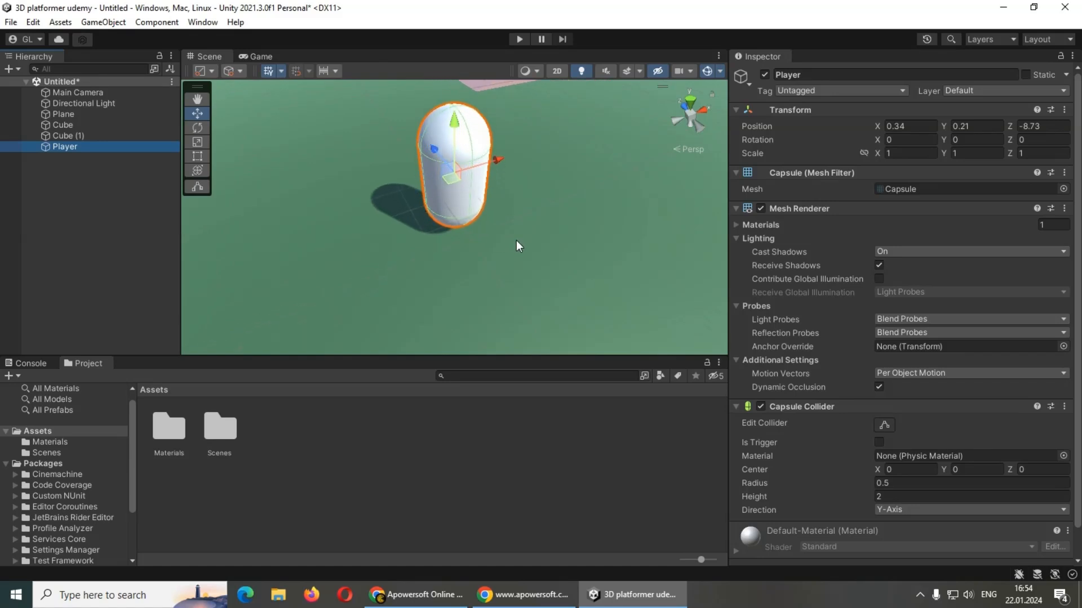
pyautogui.keyDown('alt'); pyautogui.moveTo(517, 241); pyautogui.dragTo(609, 190); pyautogui.keyUp('alt')
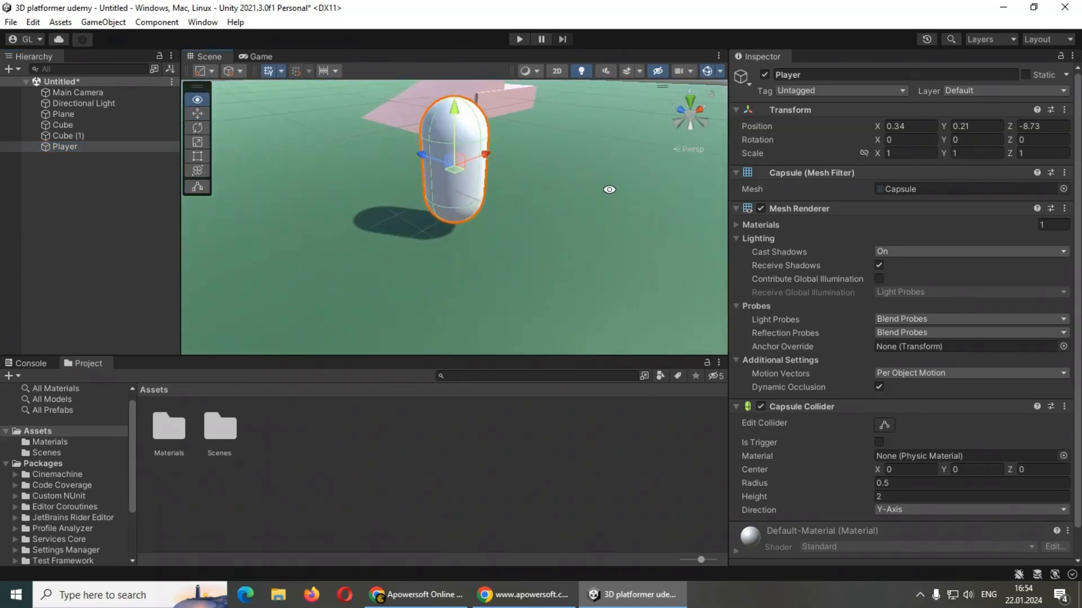
pyautogui.scroll(-5, 493, 154)
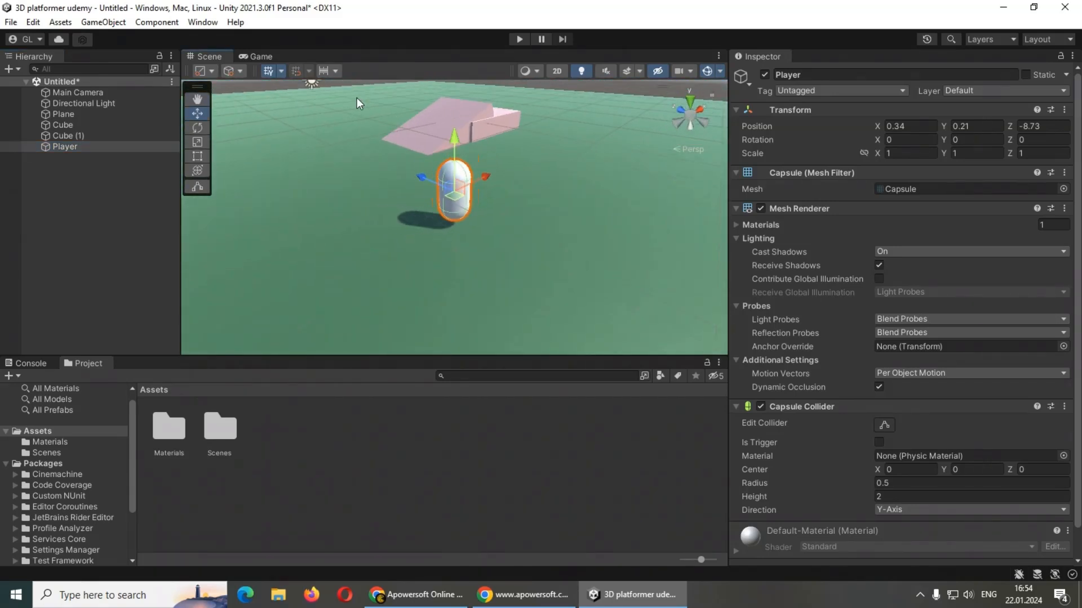
pyautogui.click(257, 57)
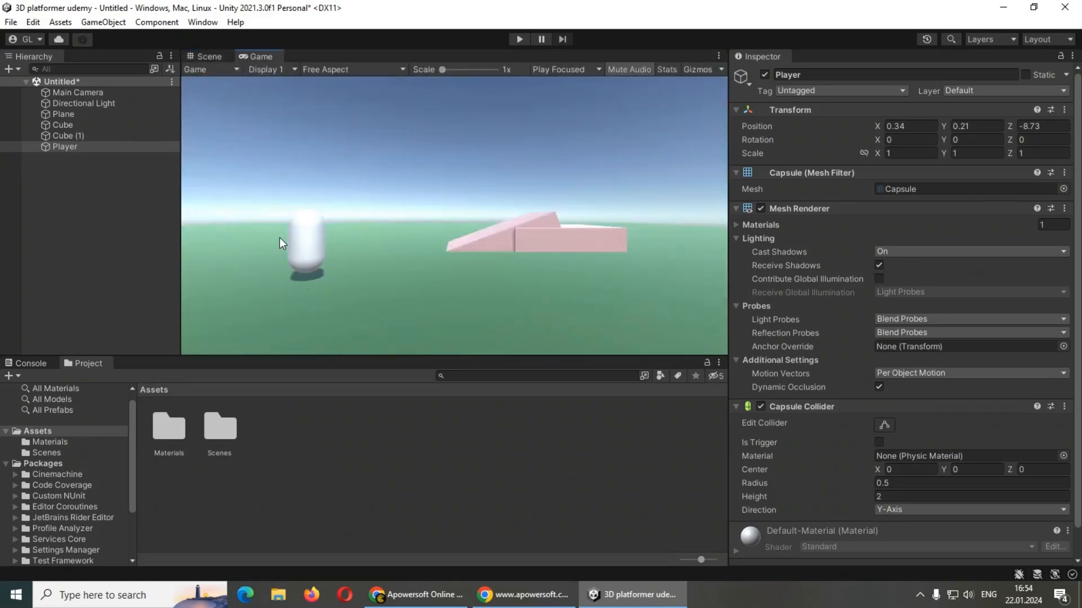
# Create a material named Player in the Materials folder and apply it to the Player capsule
pyautogui.doubleClick(172, 431)
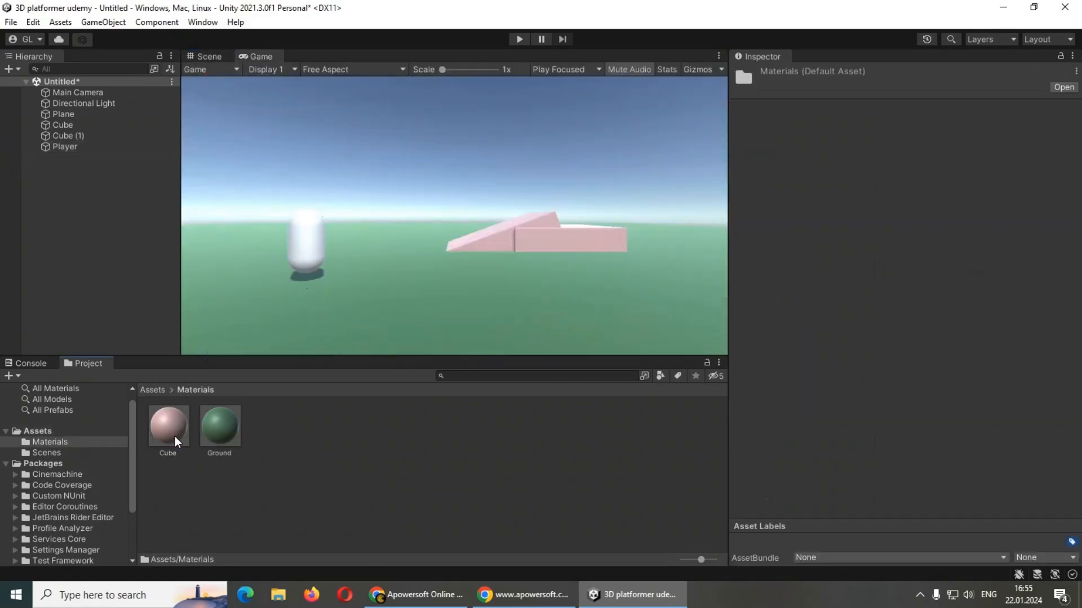
pyautogui.rightClick(300, 492)
pyautogui.moveTo(360, 140)
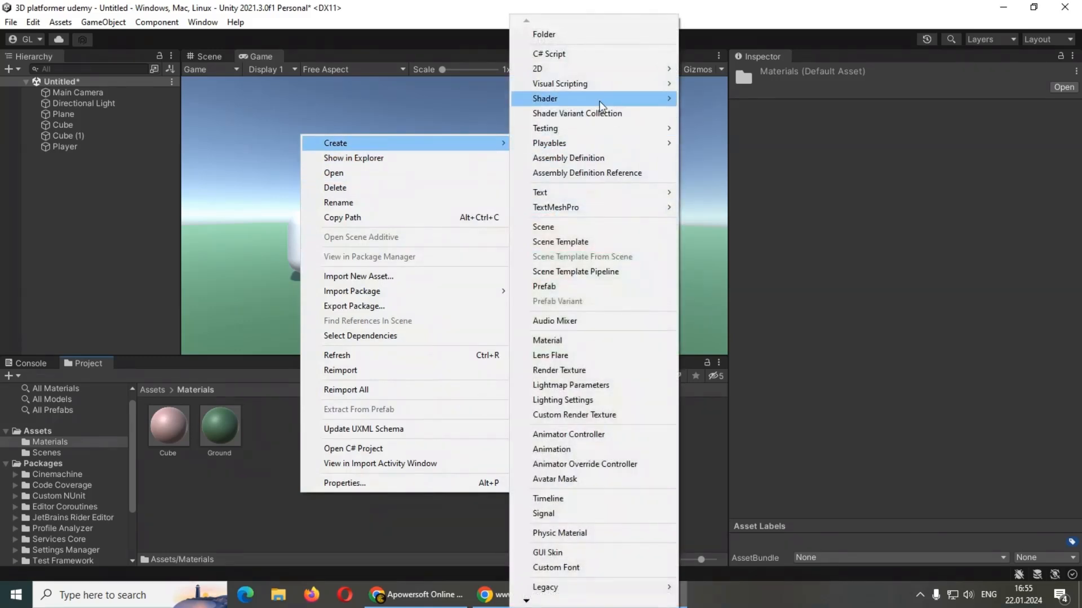
pyautogui.click(555, 338)
pyautogui.write('Player')
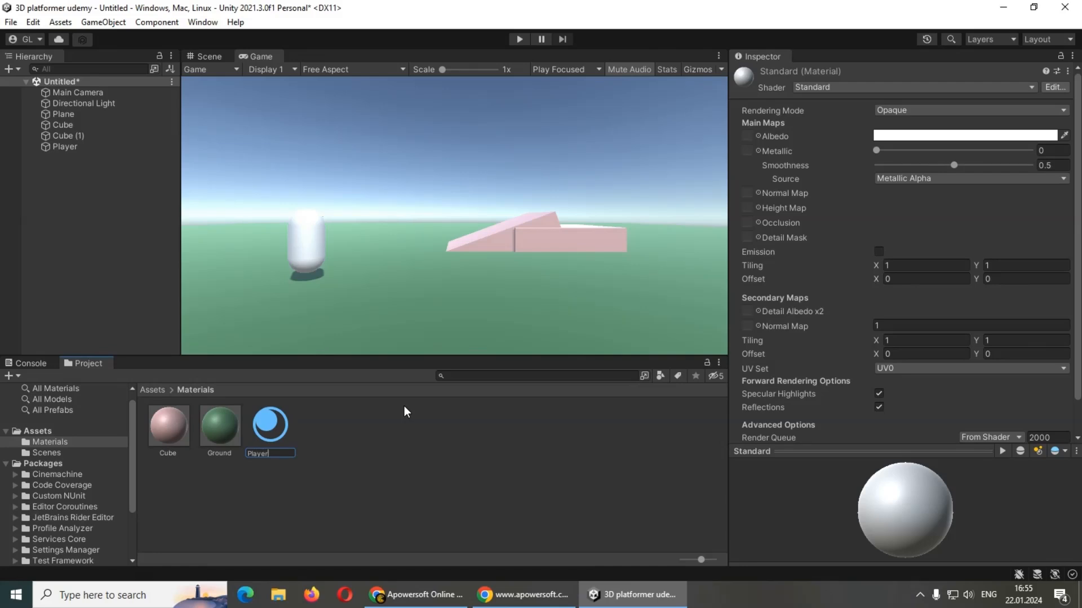
pyautogui.press('Return')
pyautogui.moveTo(258, 441); pyautogui.dragTo(65, 150)
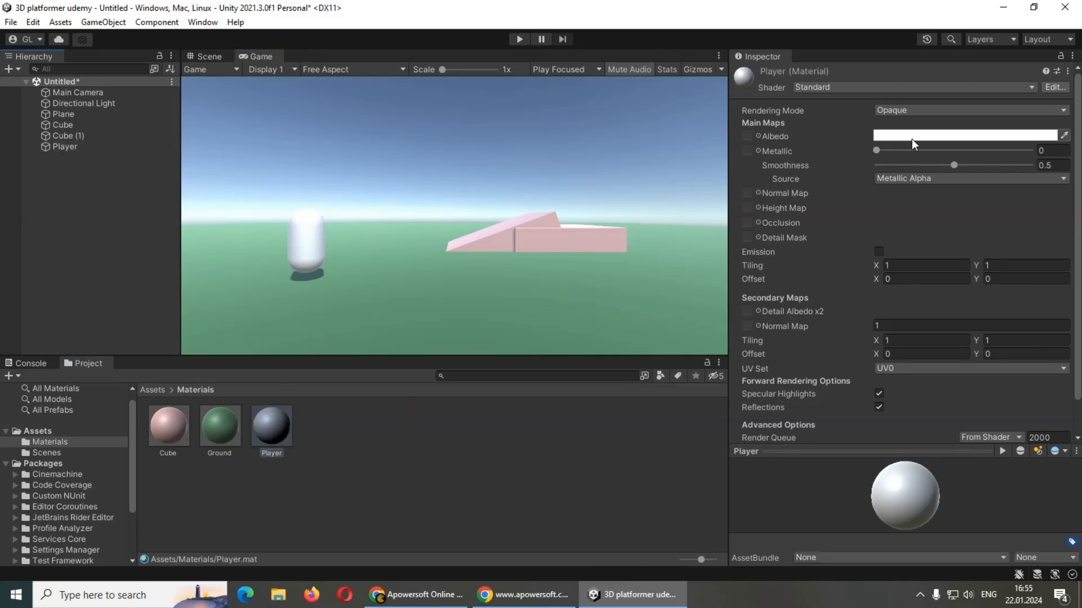
# Set the Player material's albedo to light blue 6C94F6
pyautogui.click(926, 136)
pyautogui.click(950, 287)
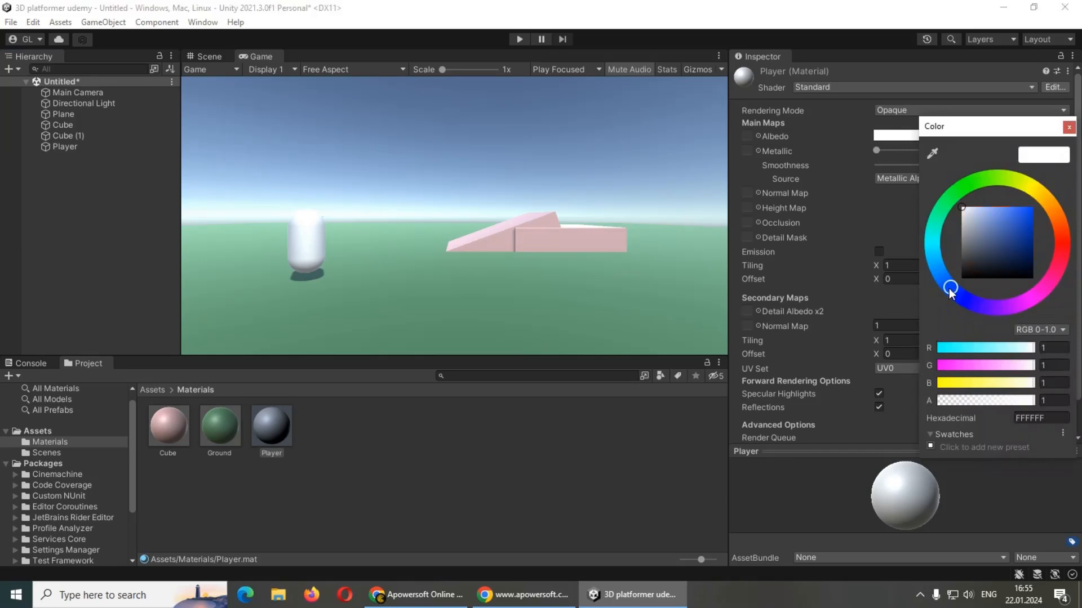
pyautogui.click(1002, 210)
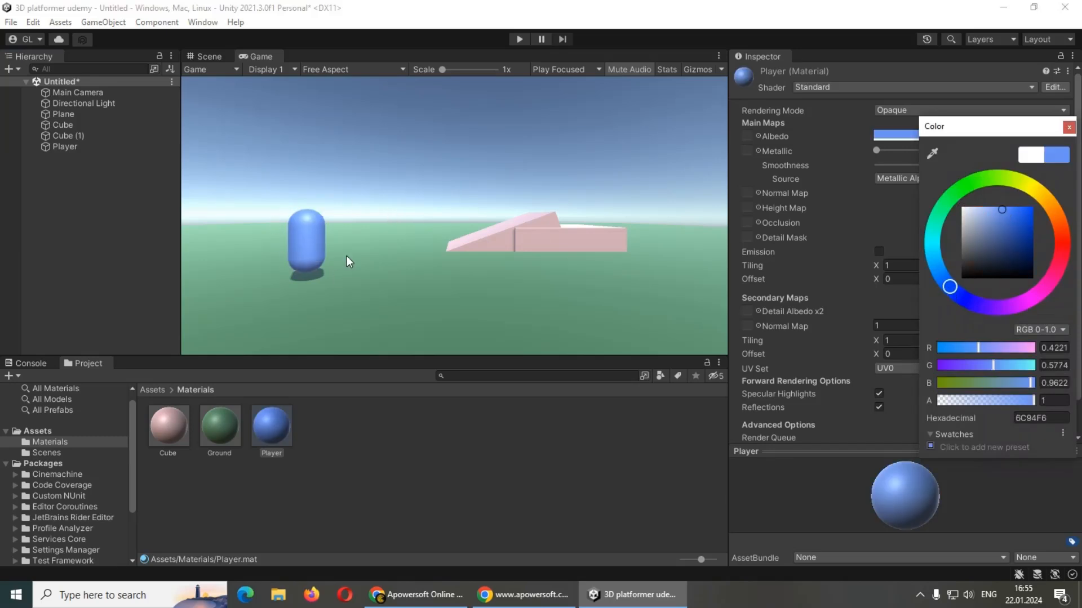
pyautogui.click(171, 82)
pyautogui.click(214, 107)
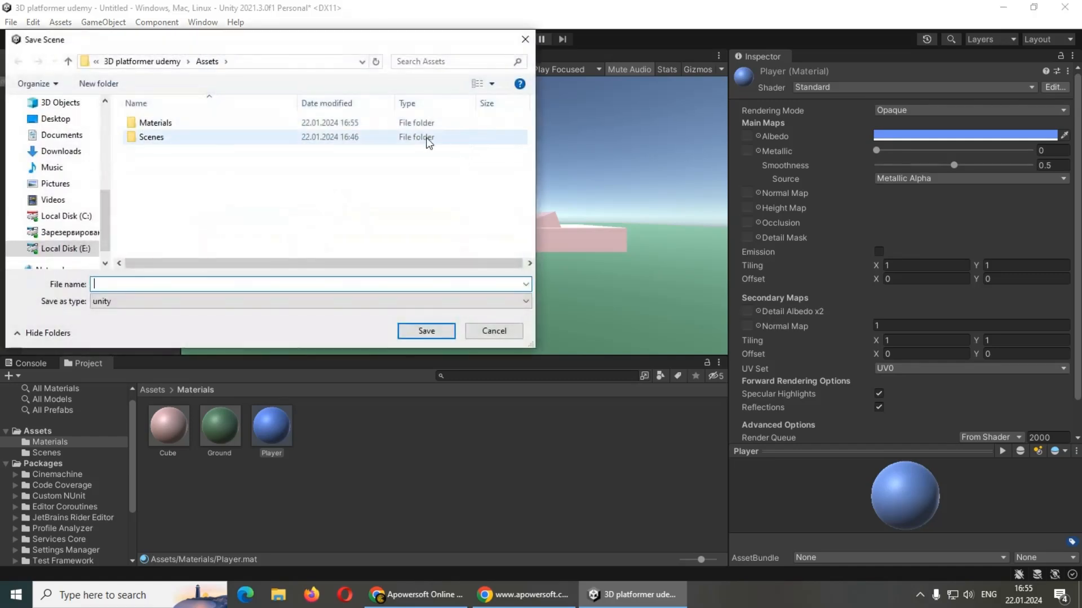
pyautogui.click(525, 39)
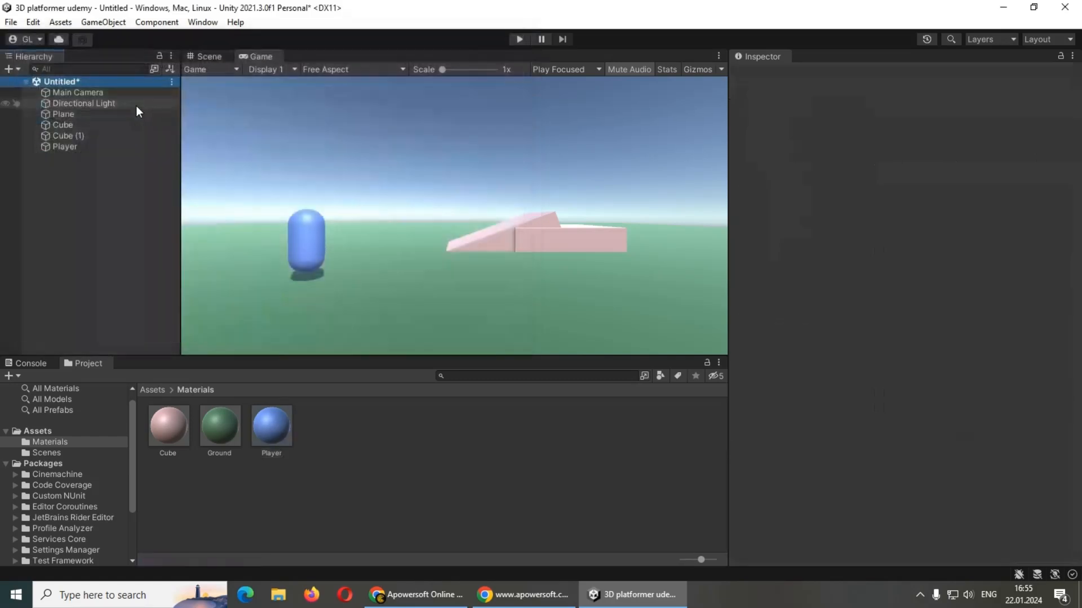
# Save the scene as Test in the project's Assets/Scenes folder
pyautogui.click(171, 82)
pyautogui.click(195, 111)
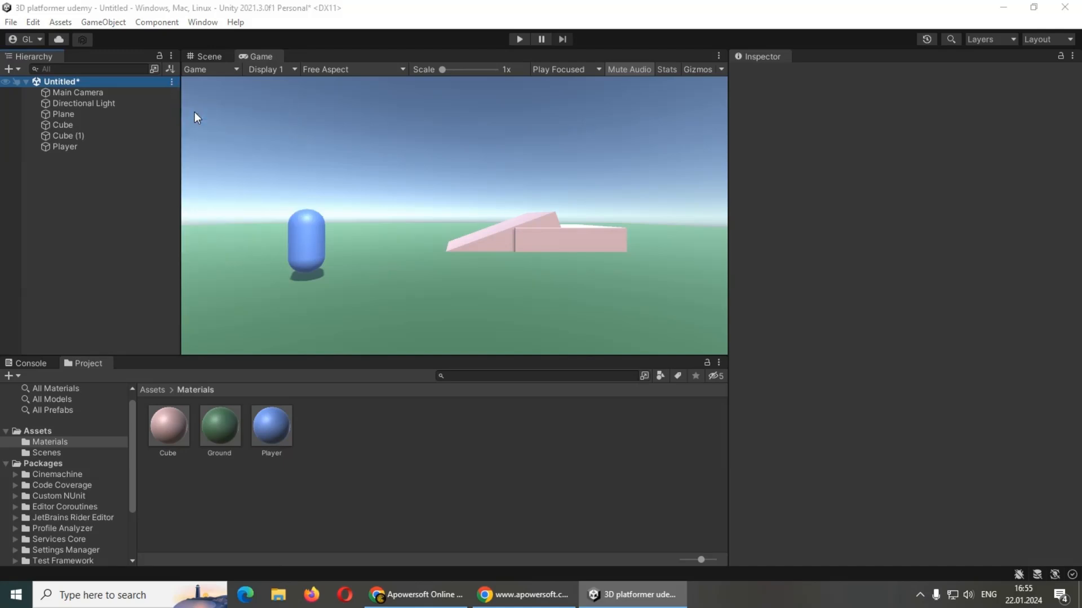
pyautogui.doubleClick(149, 137)
pyautogui.click(136, 284)
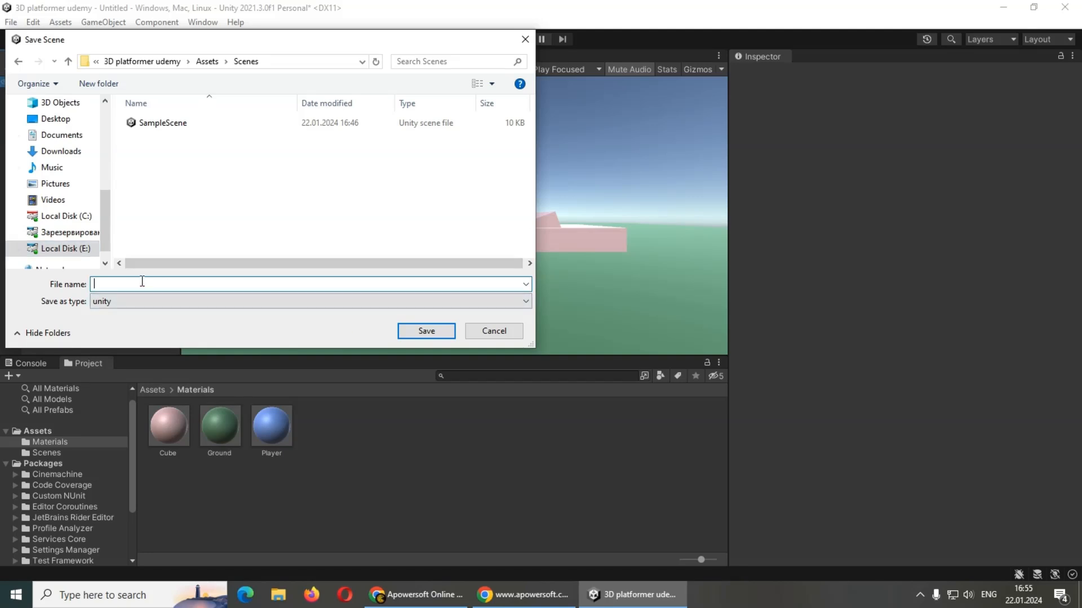
pyautogui.write('Test')
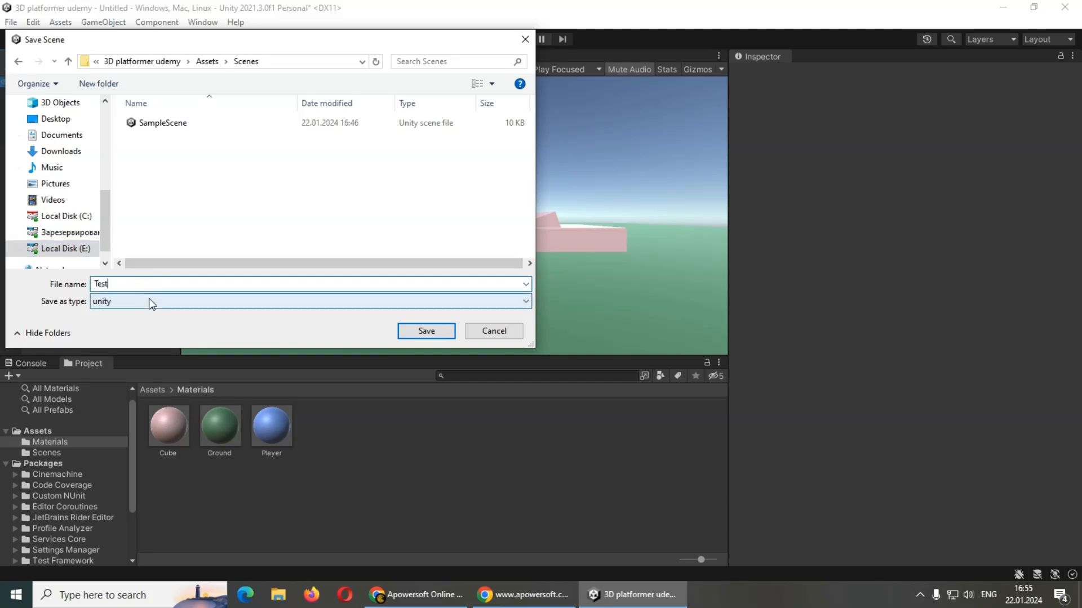
pyautogui.click(405, 335)
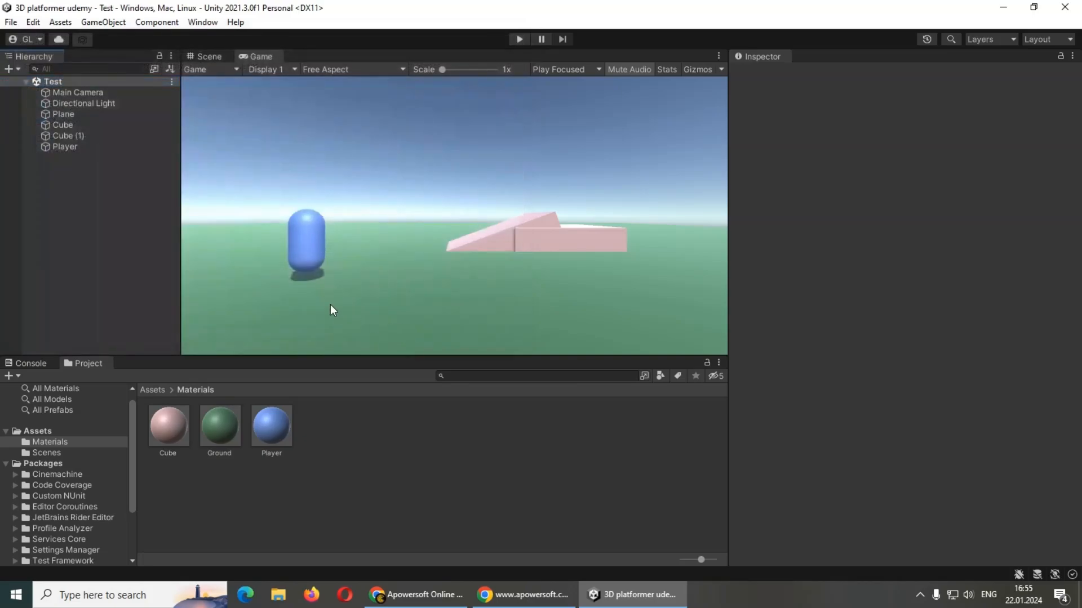